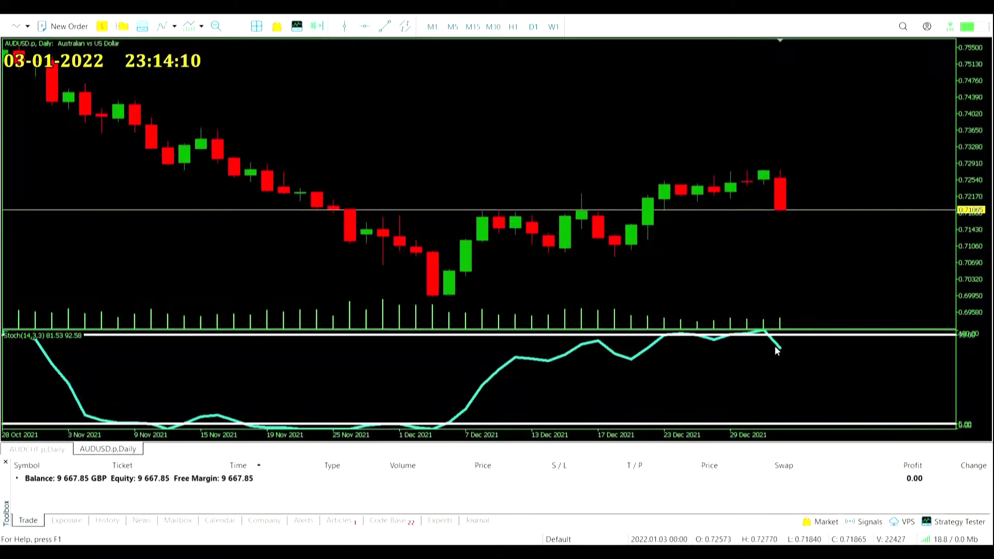
Step: Turn on the crosshair over the daily chart
middle_click(781, 346)
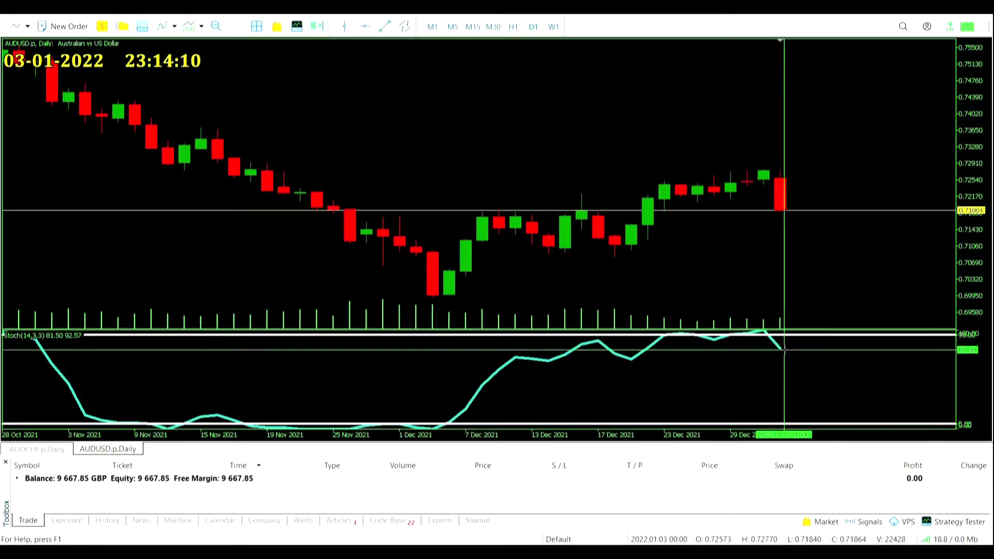
Step: Turn the crosshair off and return to the AUDUSD daily chart
middle_click(780, 345)
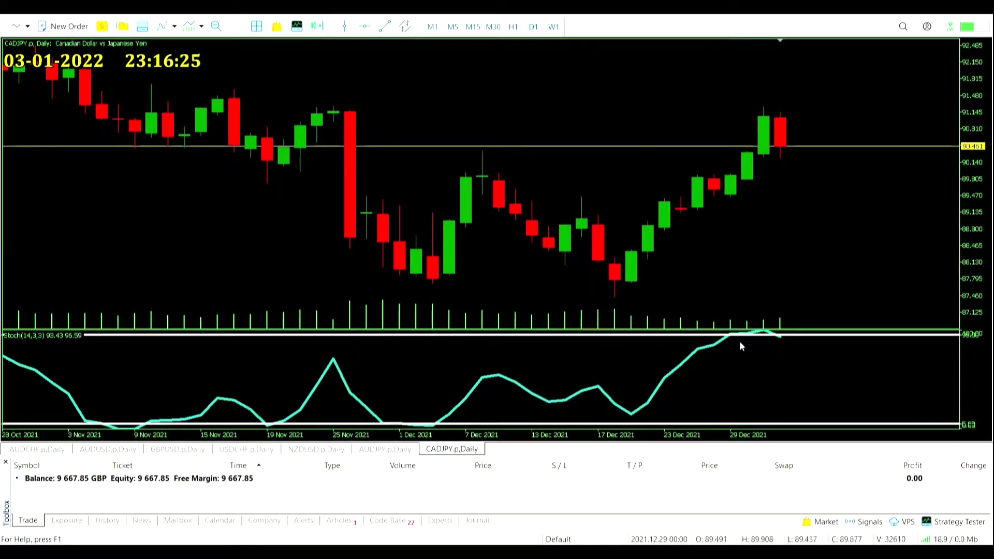
mouse_move(781, 343)
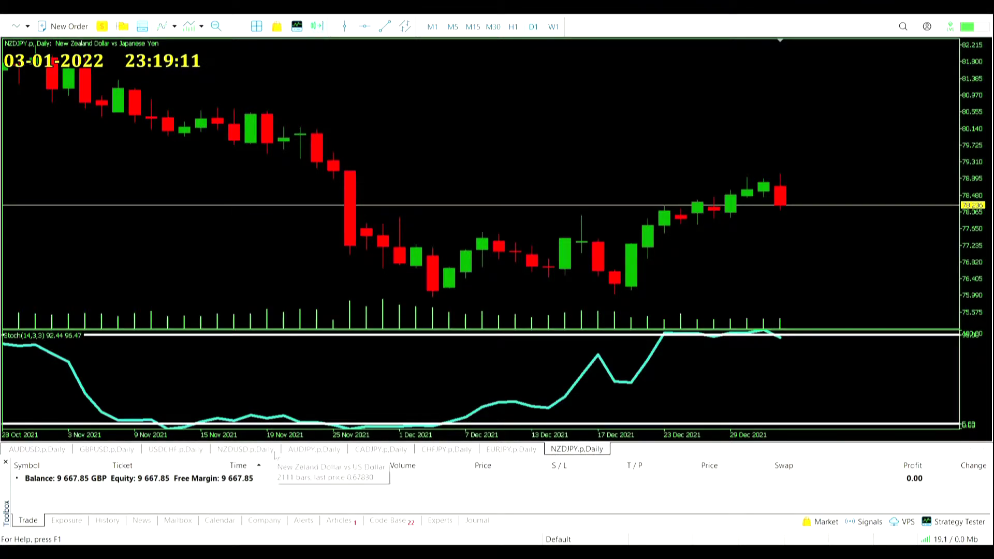
click(39, 449)
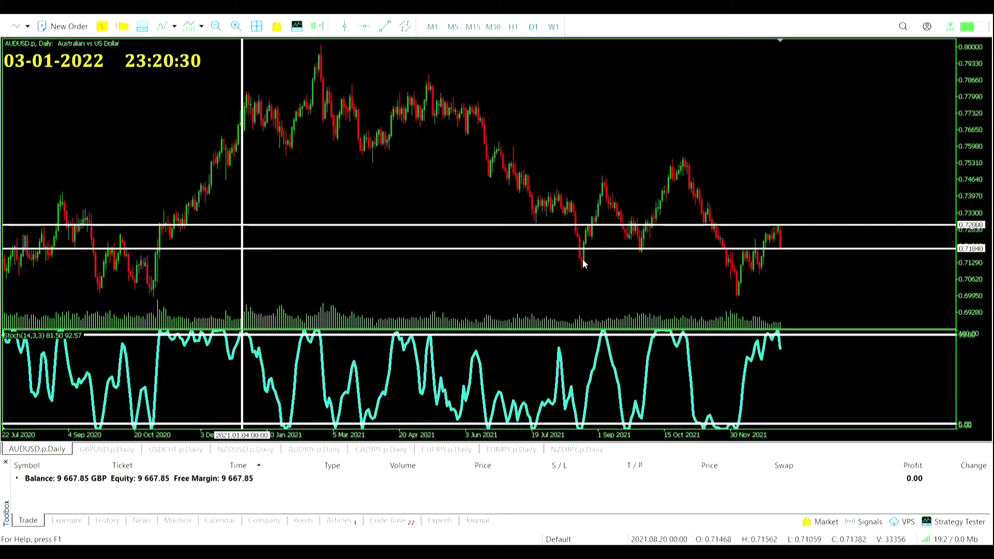
Step: Zoom in twice on the latest AUDUSD candles, read their prices, and bring up the AUDUSD chart's menu
mouse_move(614, 211)
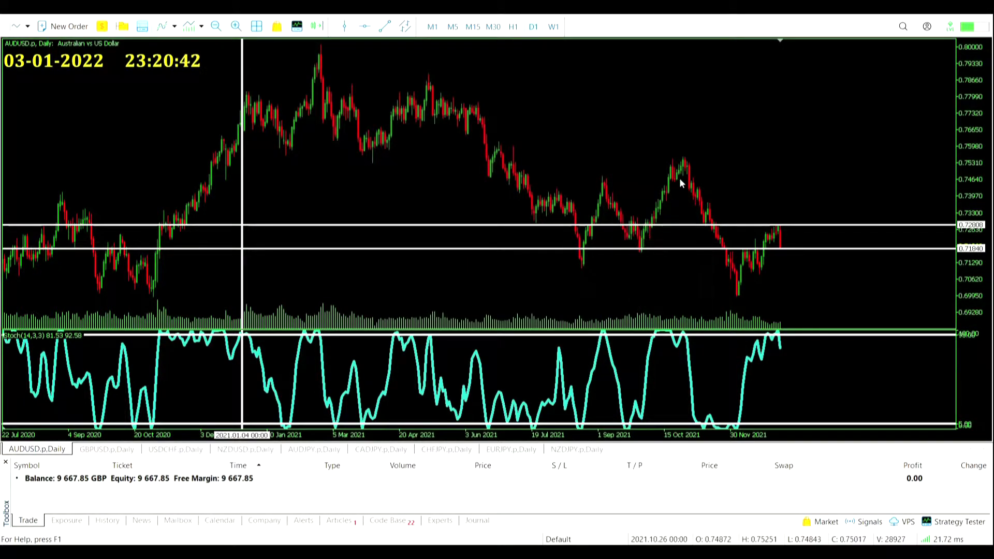
click(238, 31)
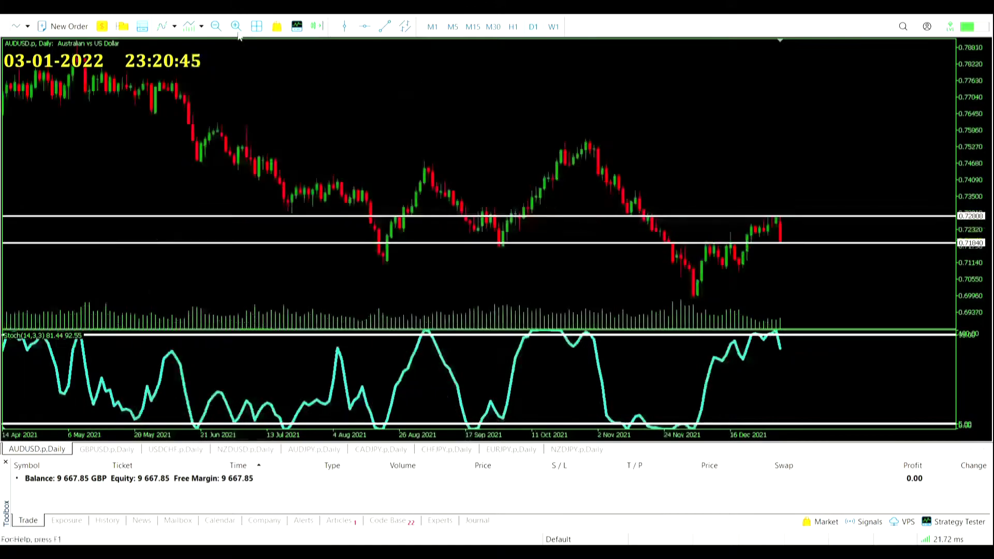
click(238, 31)
click(237, 31)
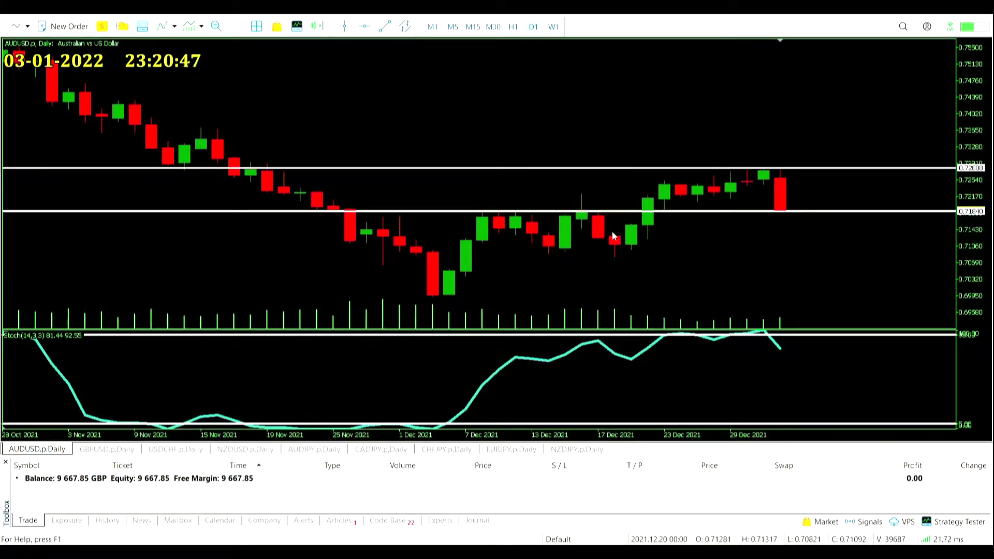
mouse_move(663, 204)
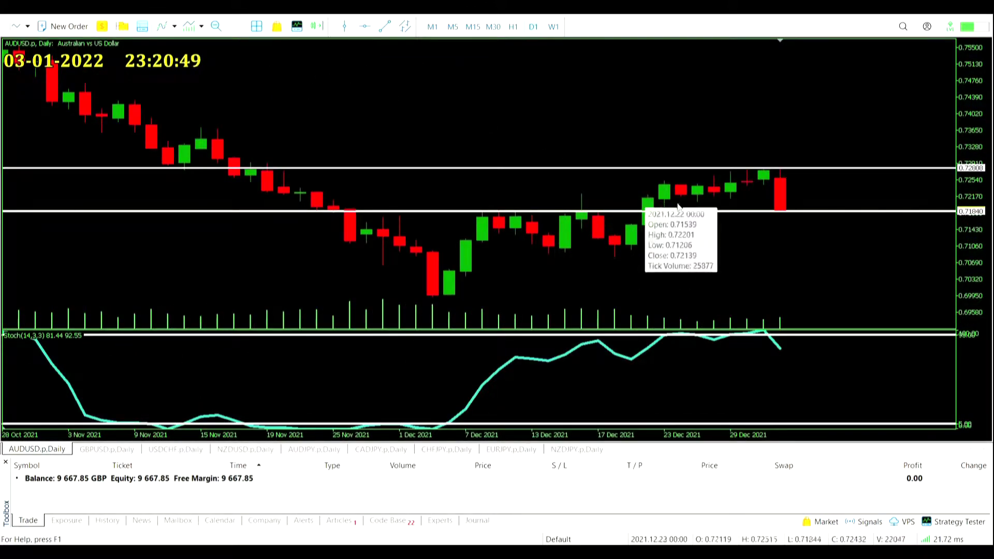
mouse_move(784, 215)
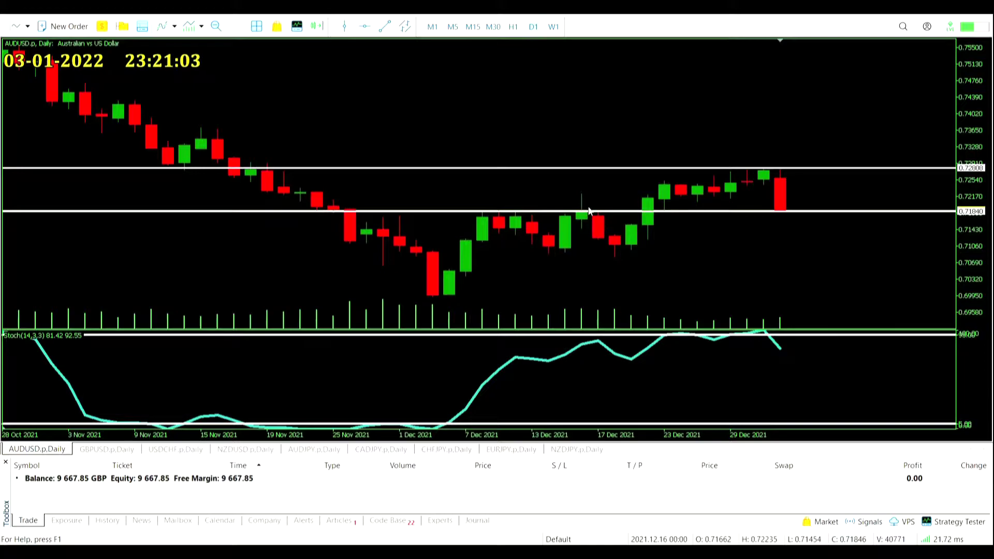
right_click(37, 450)
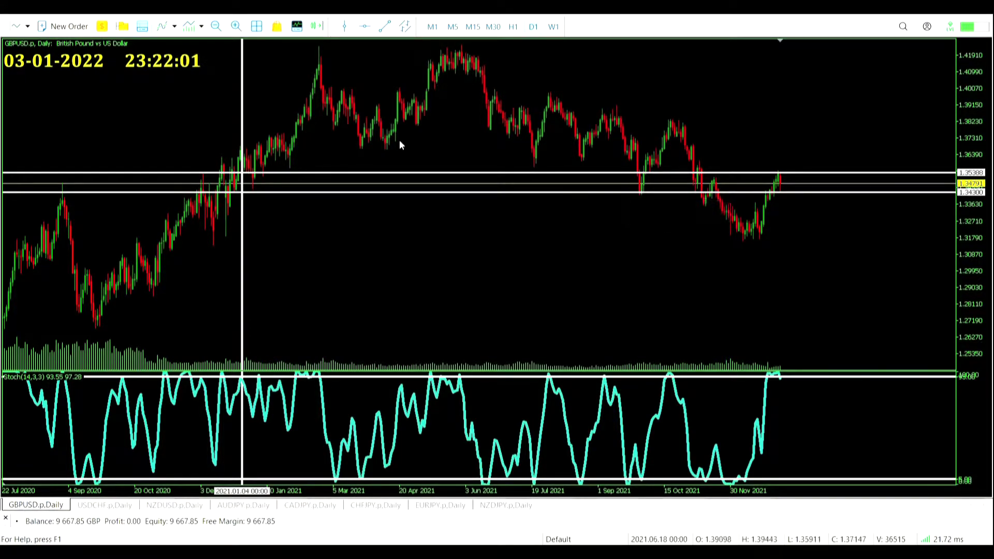
Step: Zoom in twice on USDCHF and measure the drop to the last candle
click(235, 26)
click(236, 27)
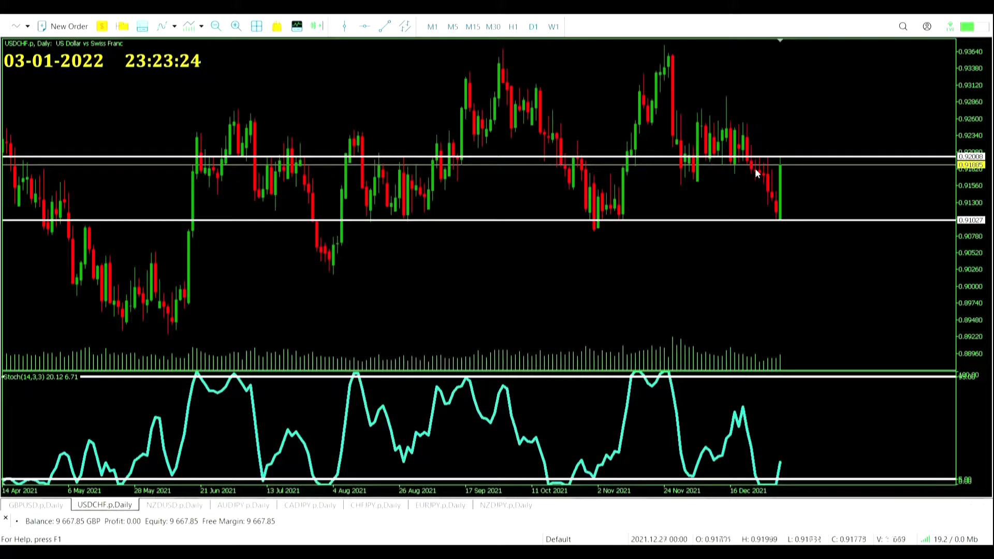
middle_click(746, 148)
drag(746, 148, 779, 218)
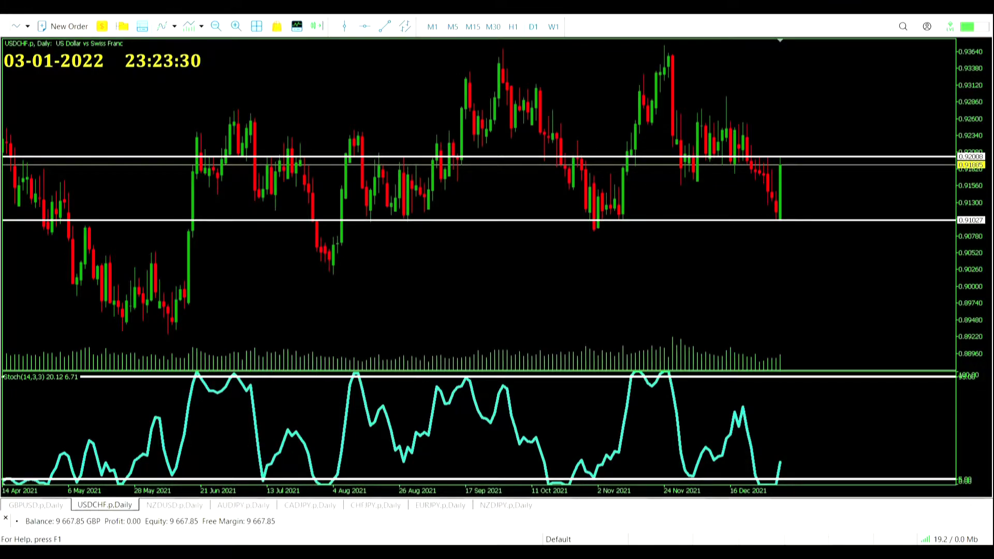
Step: Add the ATR indicator, measure the latest 5-bar 944-point move, then remove the ATR window
click(174, 26)
click(262, 60)
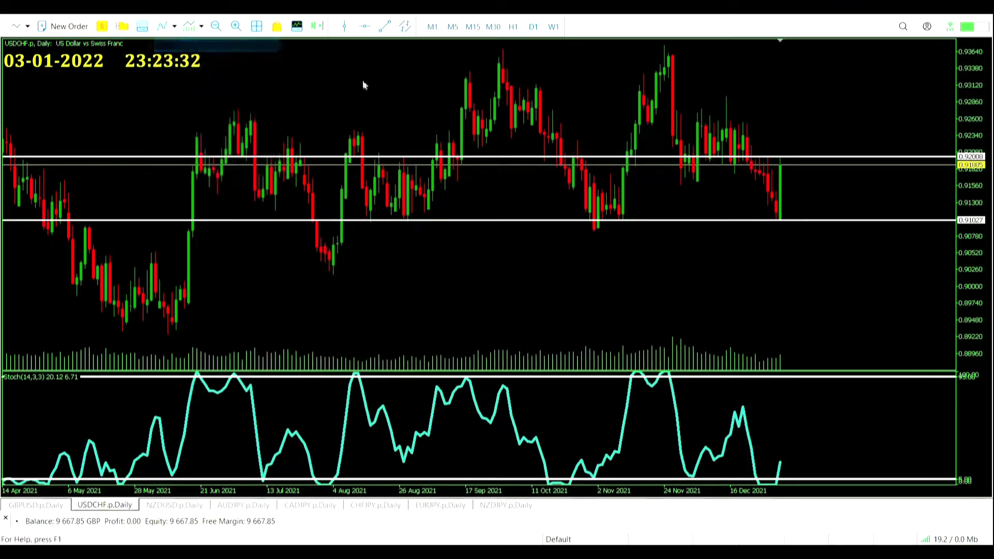
middle_click(793, 134)
drag(793, 133, 815, 180)
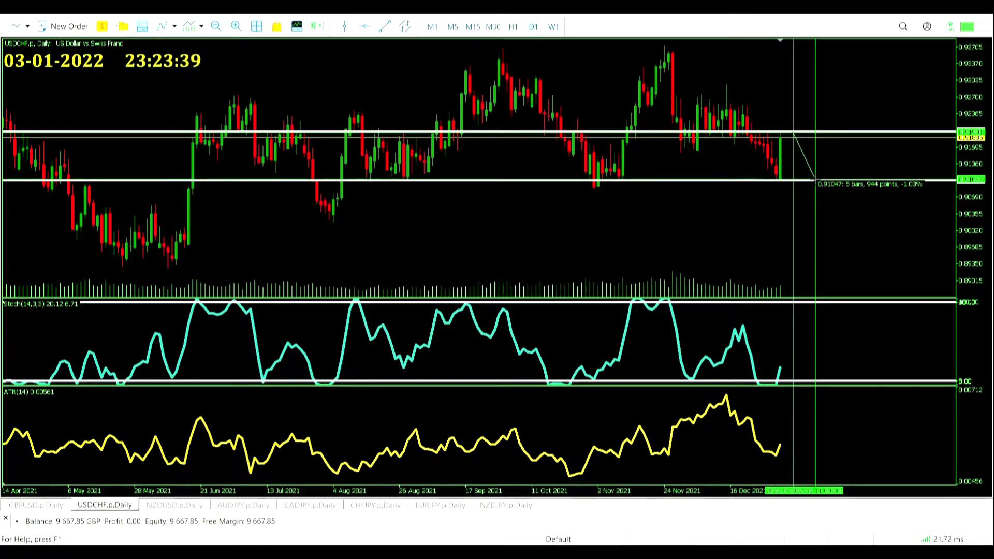
drag(816, 181, 813, 179)
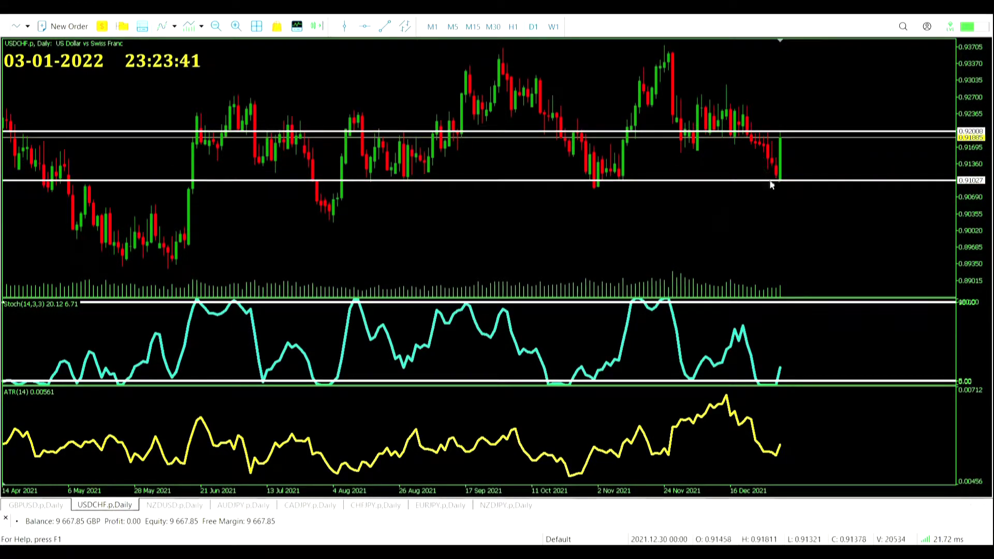
right_click(419, 437)
click(440, 495)
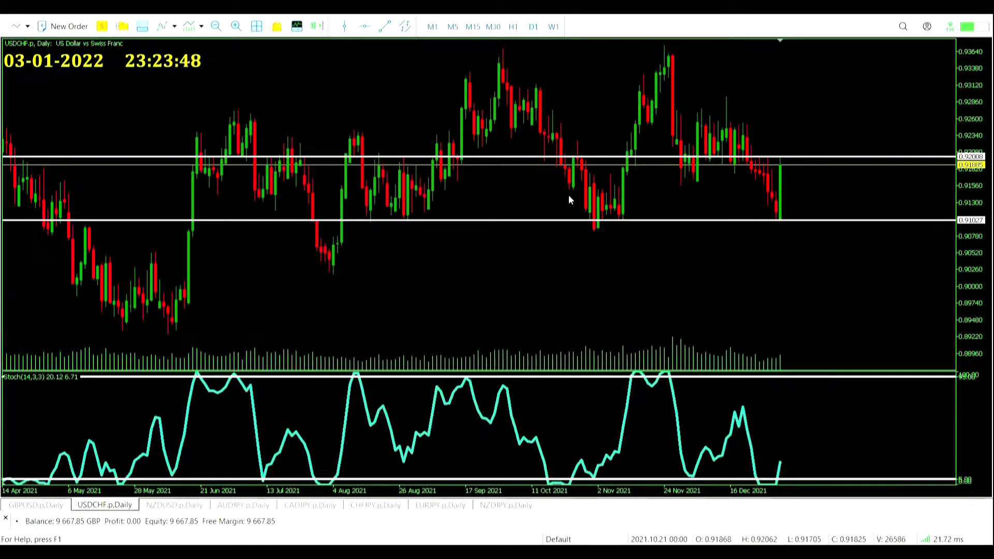
Step: Measure the August, June and latest 5-bar 922-point swings, then switch to NZDUSD
middle_click(595, 233)
drag(595, 233, 626, 228)
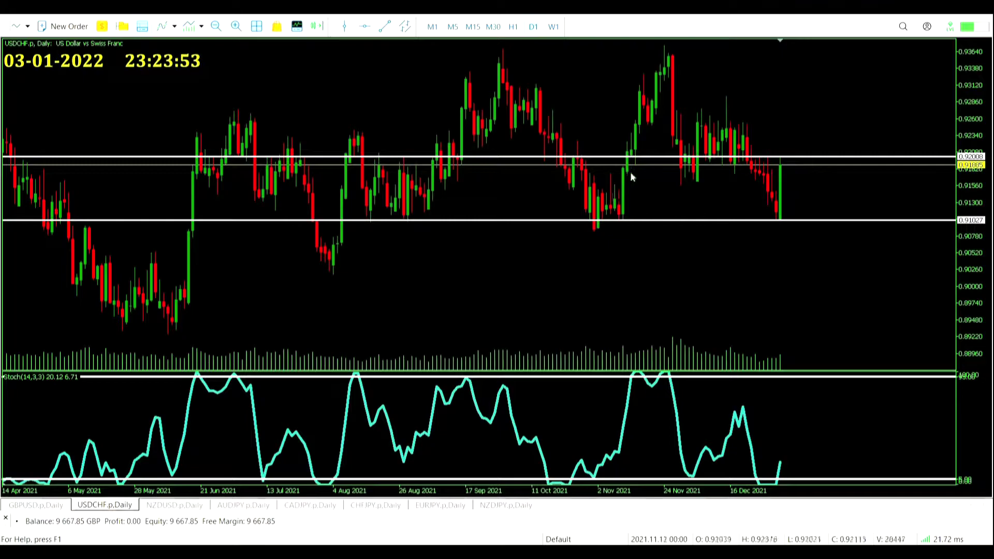
middle_click(361, 148)
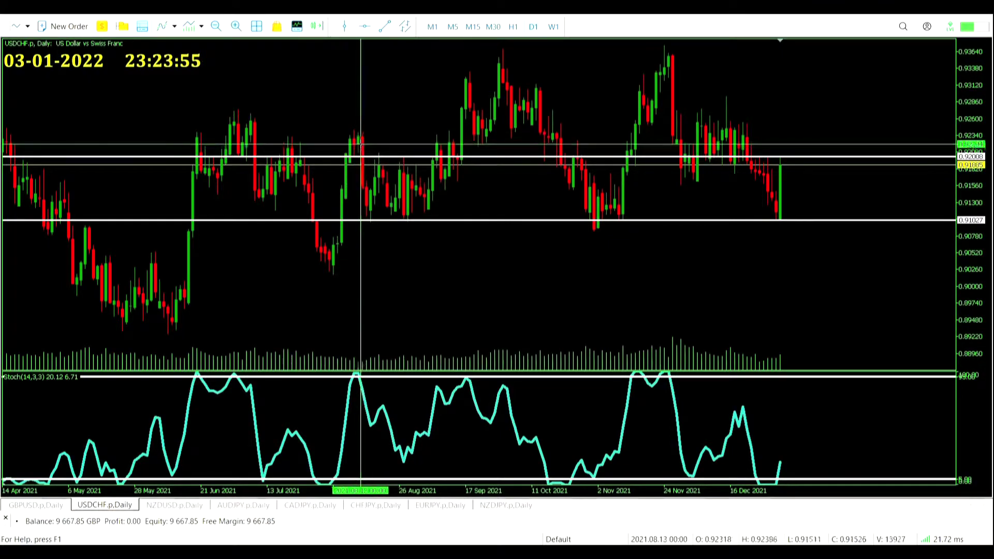
drag(361, 145, 405, 228)
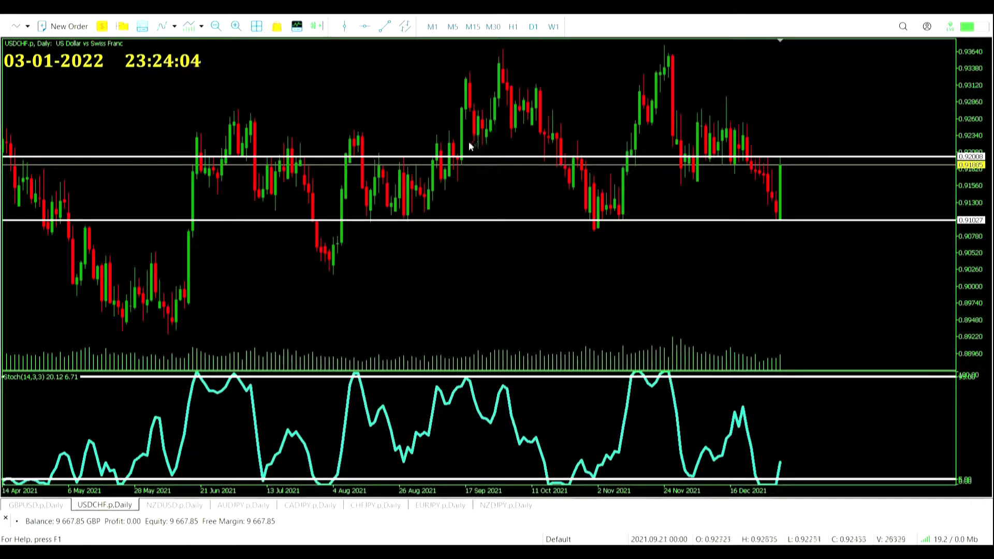
middle_click(197, 142)
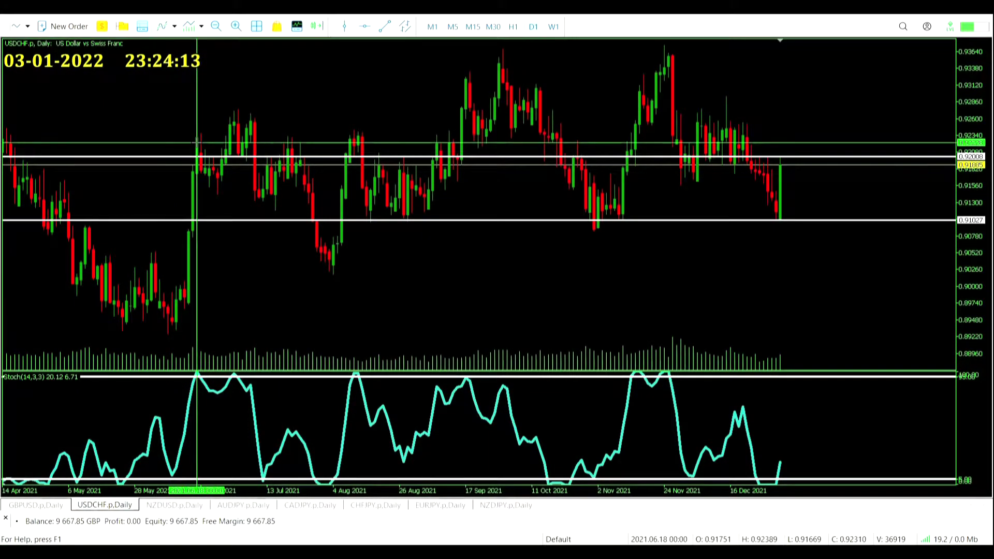
drag(196, 142, 212, 178)
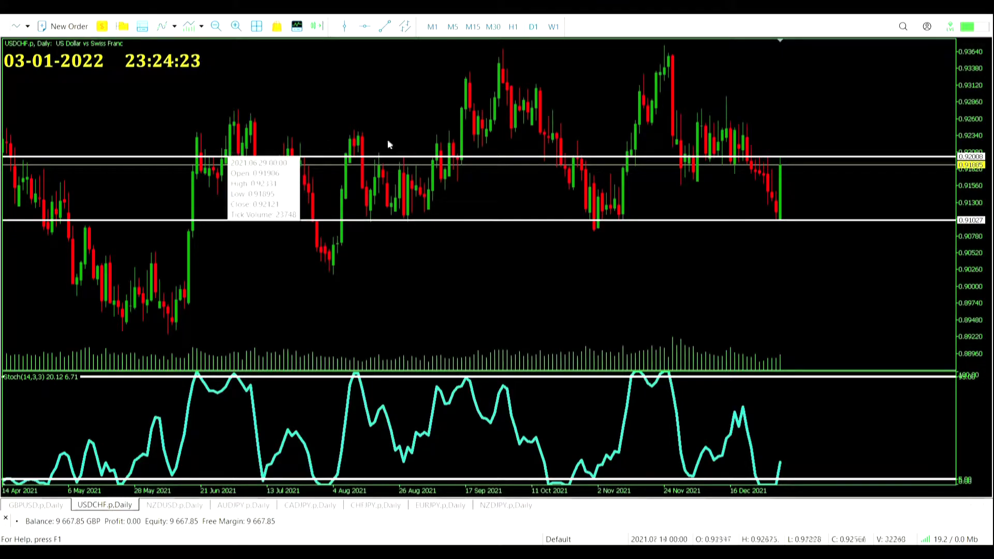
middle_click(796, 169)
drag(787, 158, 809, 221)
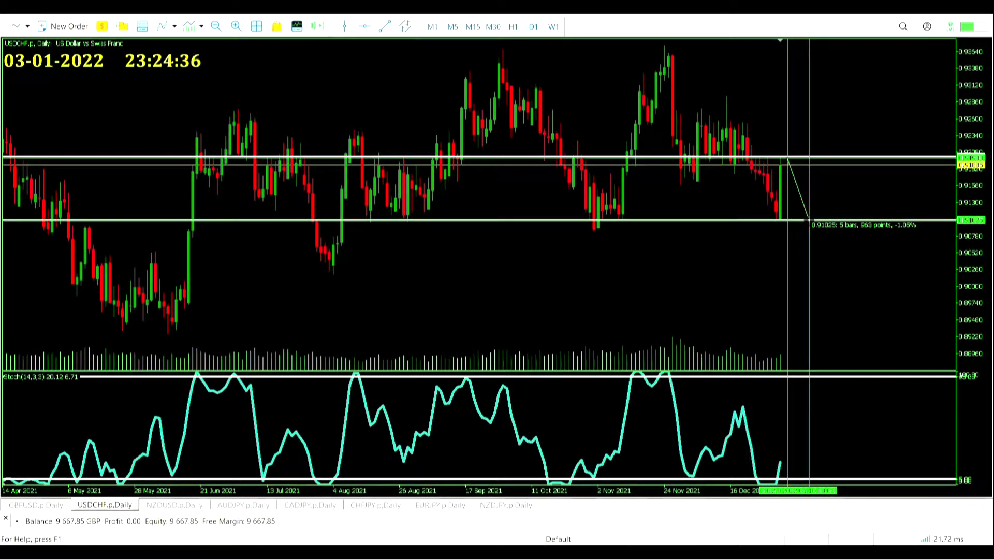
click(184, 509)
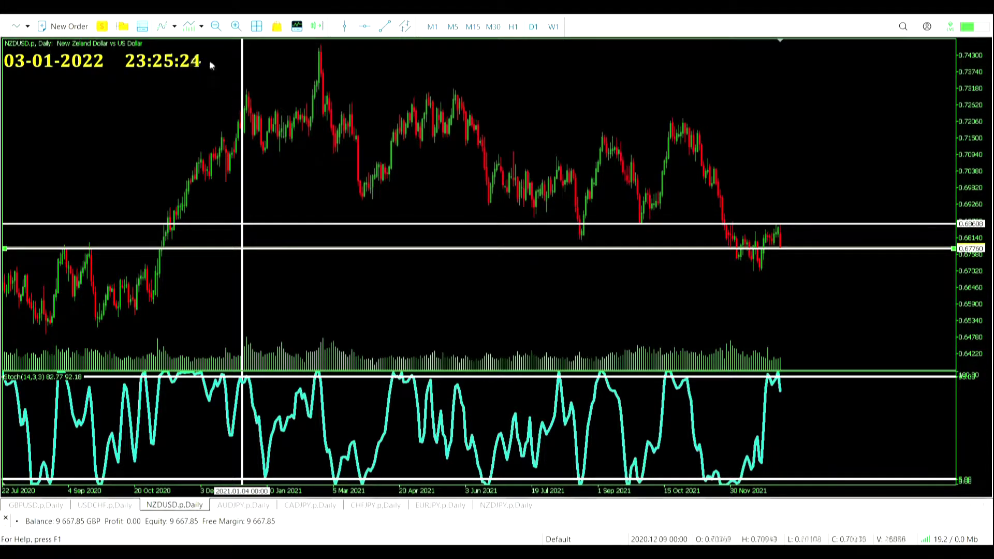
Step: Zoom in on NZDUSD, measure the 2-bar 720-point rise and 3-bar 711-point drop, then open AUDJPY
key(plus)
key(plus)
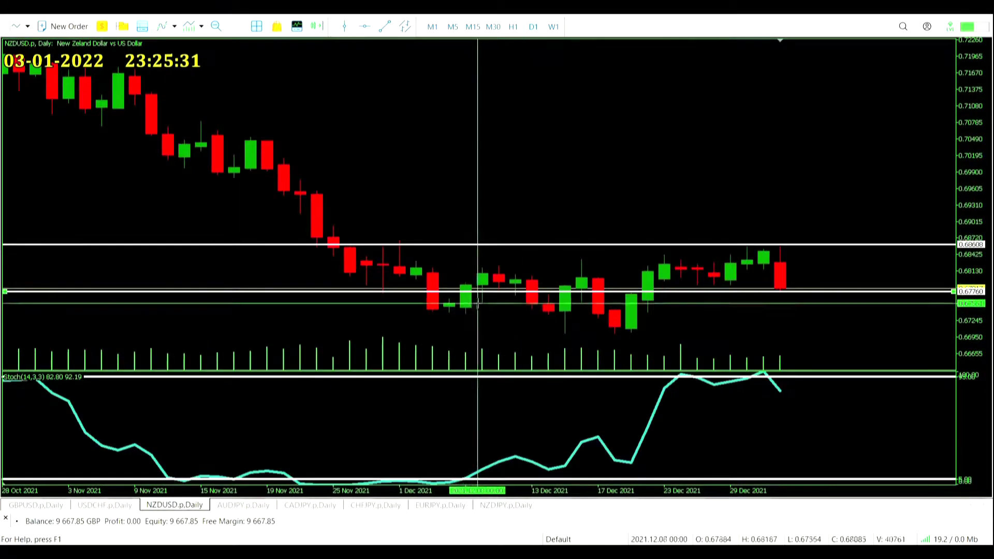
drag(469, 303, 505, 279)
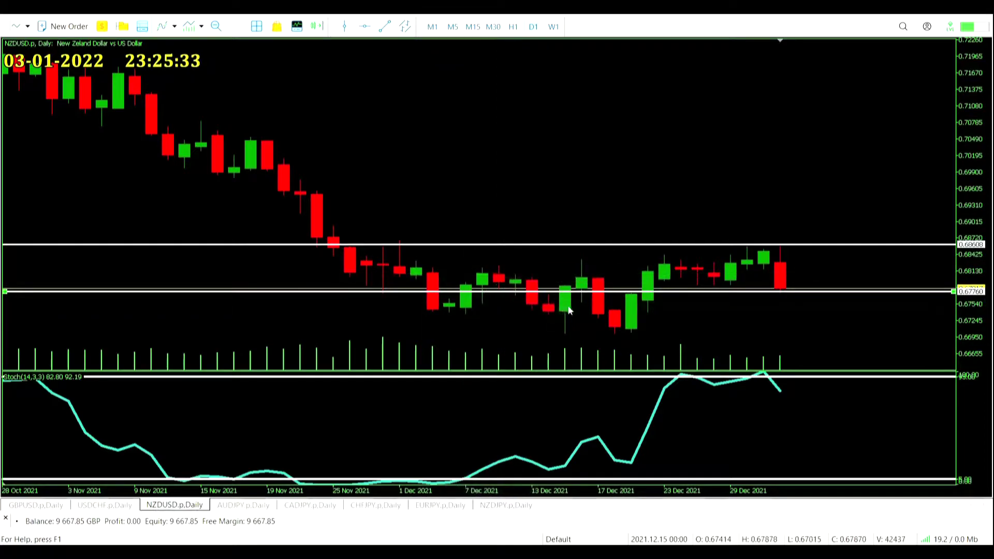
middle_click(464, 305)
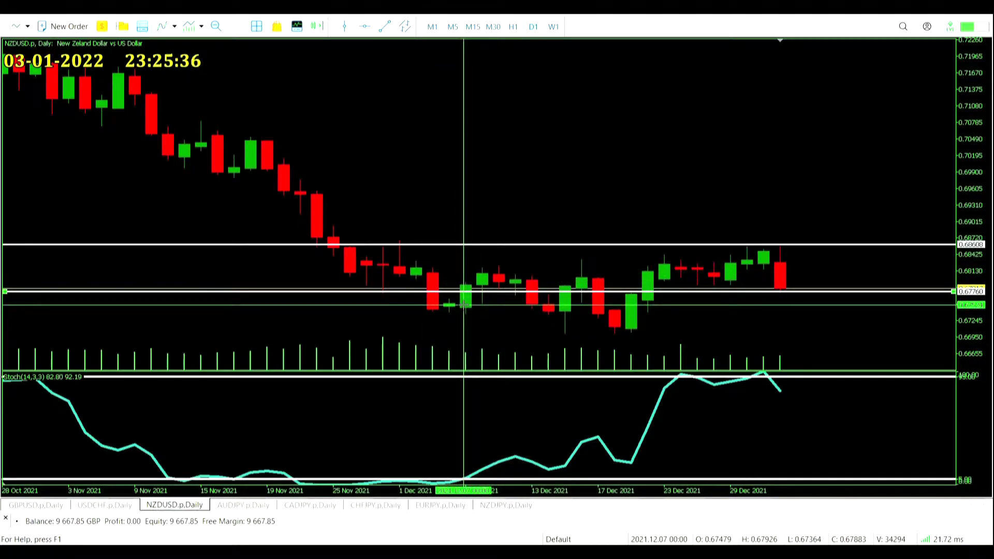
mouse_move(466, 299)
mouse_down()
mouse_move(501, 263)
mouse_move(493, 275)
mouse_move(560, 326)
mouse_move(554, 317)
mouse_move(584, 274)
mouse_move(601, 316)
mouse_move(626, 337)
mouse_move(627, 327)
mouse_up()
middle_click(500, 279)
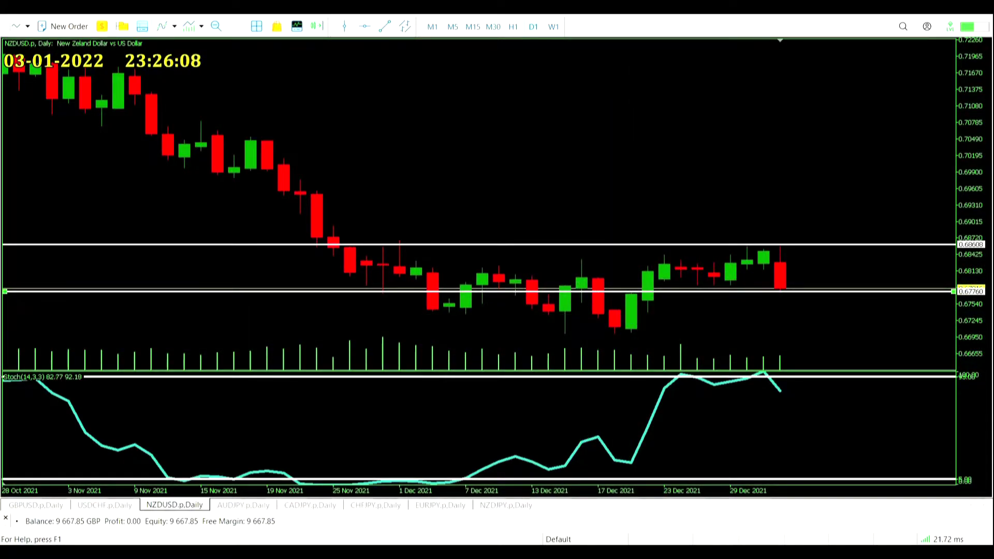
click(253, 506)
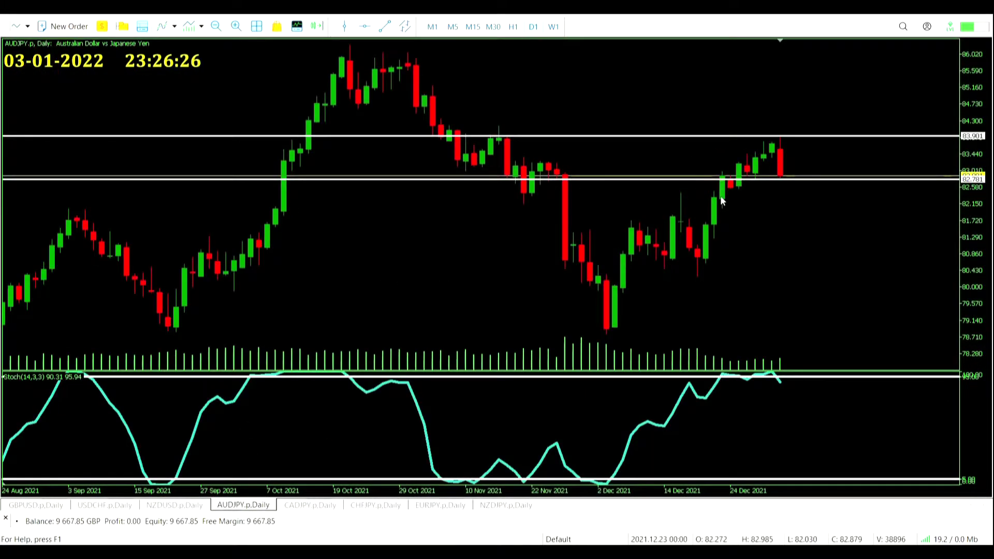
Step: Measure an AUDJPY move, zoom out and back in, and scroll through earlier price history
middle_click(515, 194)
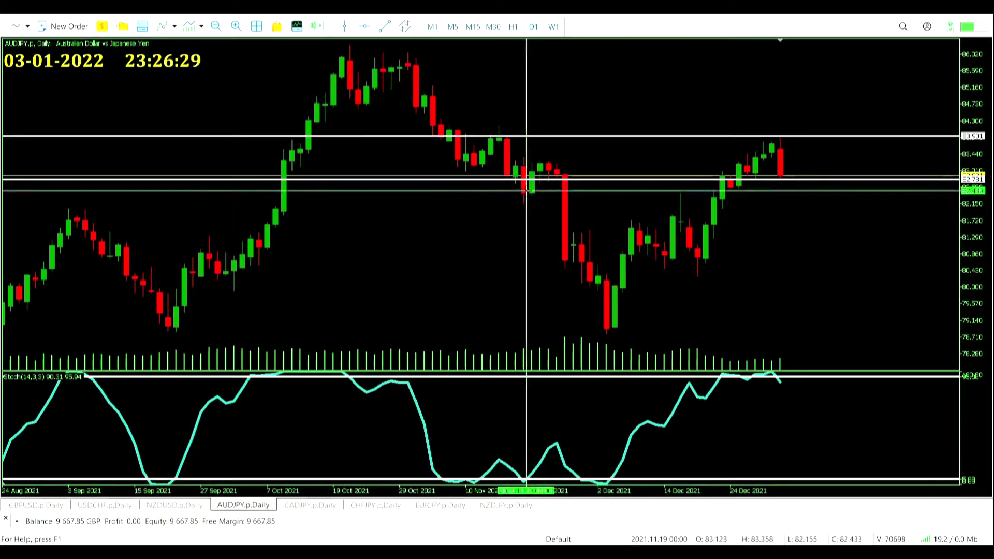
drag(529, 190, 544, 177)
key(minus)
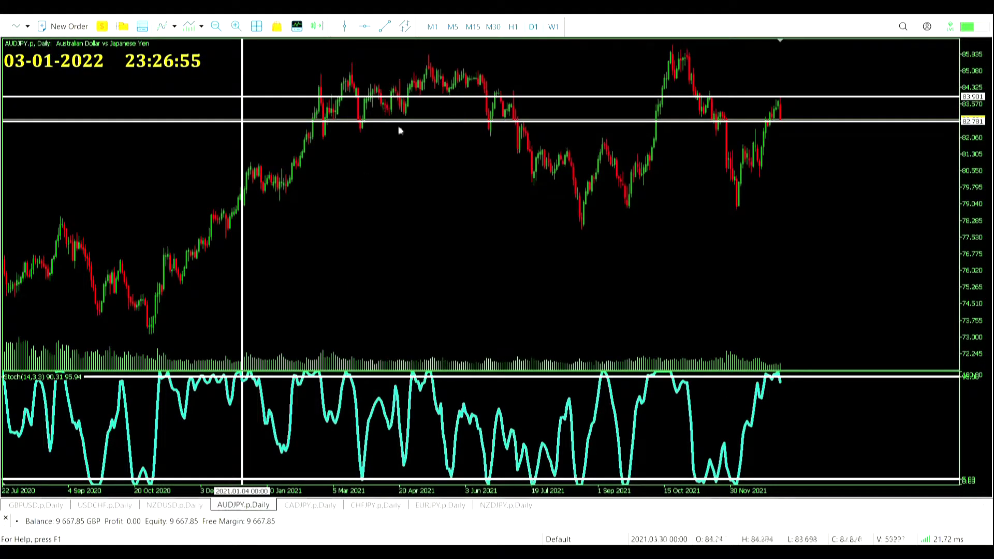
click(236, 26)
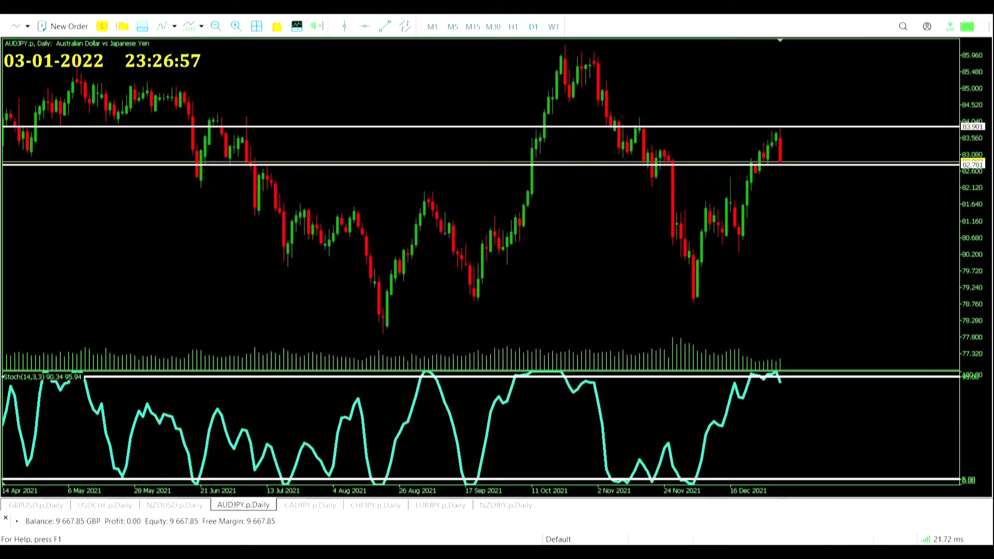
key(plus)
scroll(240, 117, down, 10)
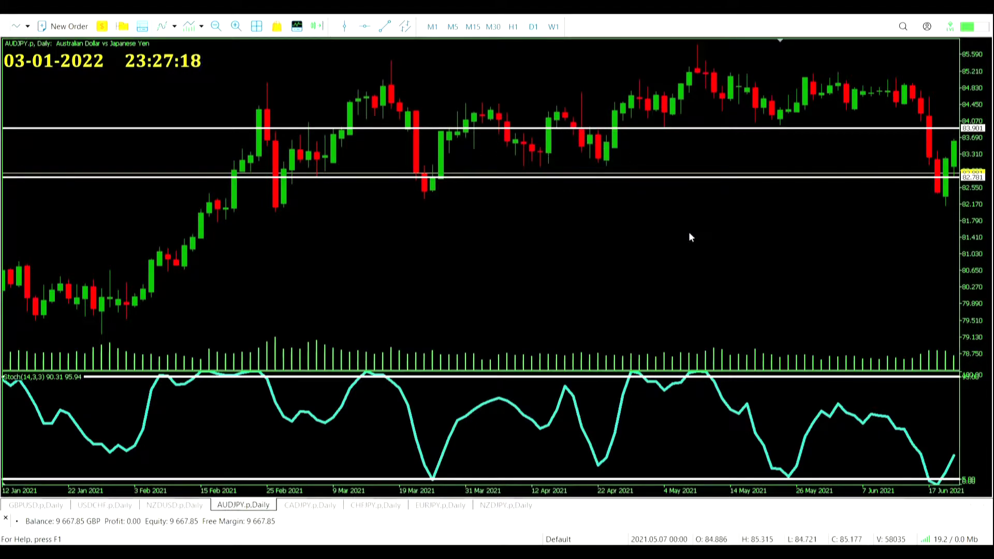
scroll(688, 231, down, 5)
scroll(685, 191, down, 8)
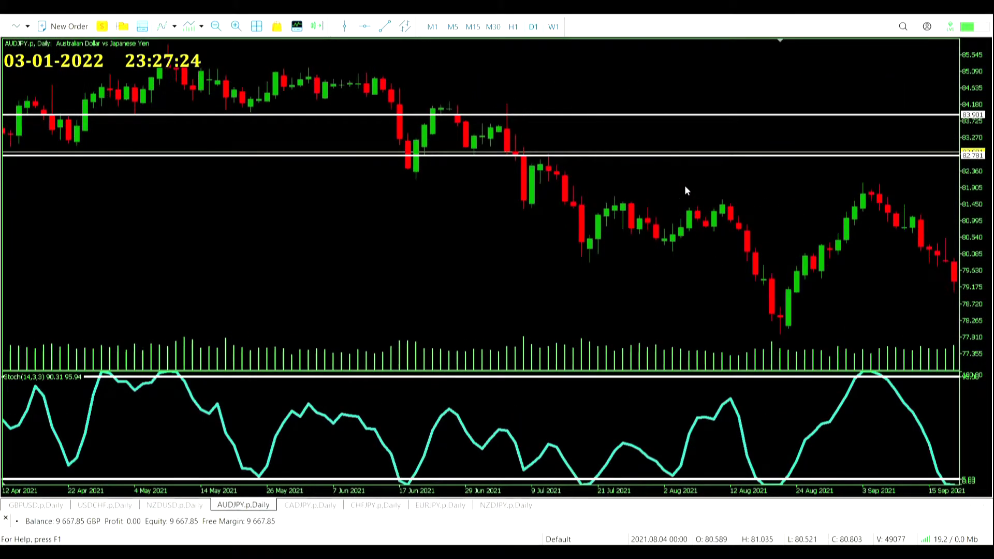
scroll(685, 191, down, 3)
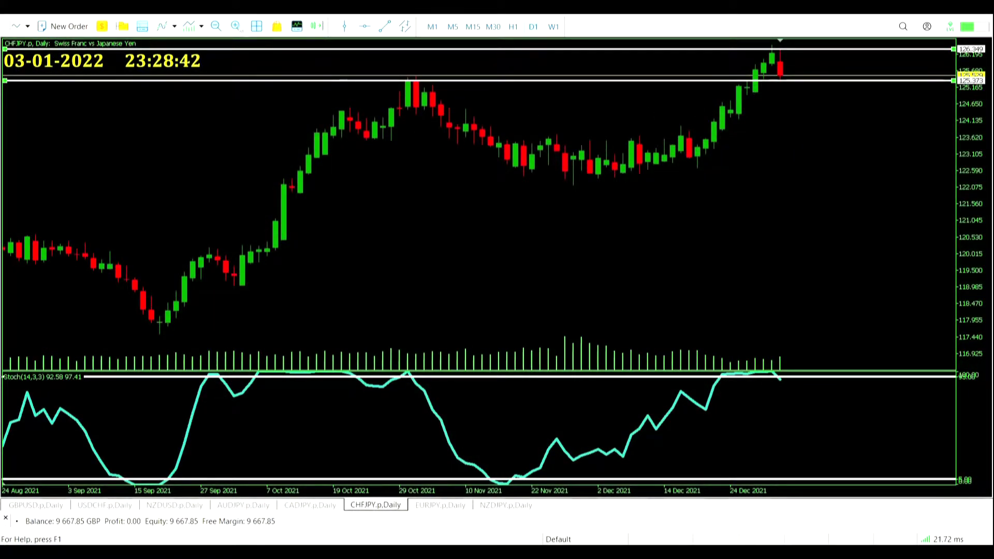
Step: Zoom CHFJPY in and out, close the AUDJPY chart, and bring up the GBPUSD chart's menu
key(plus)
key(plus)
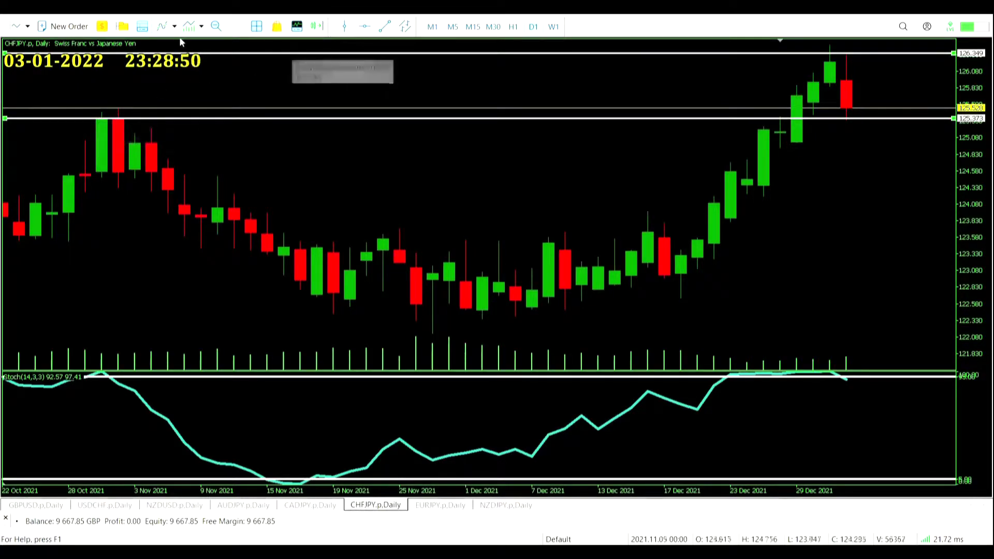
click(215, 26)
click(216, 26)
click(216, 26)
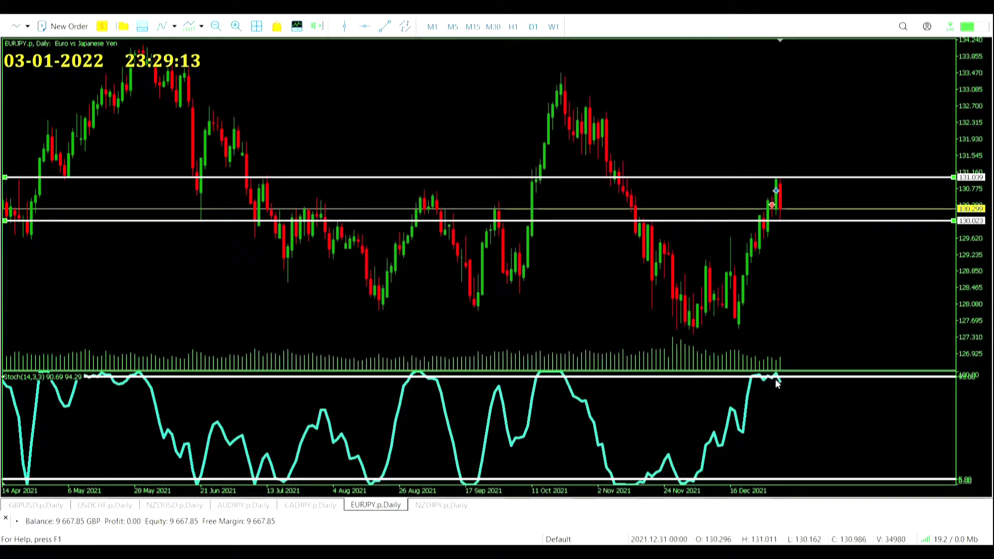
mouse_move(777, 380)
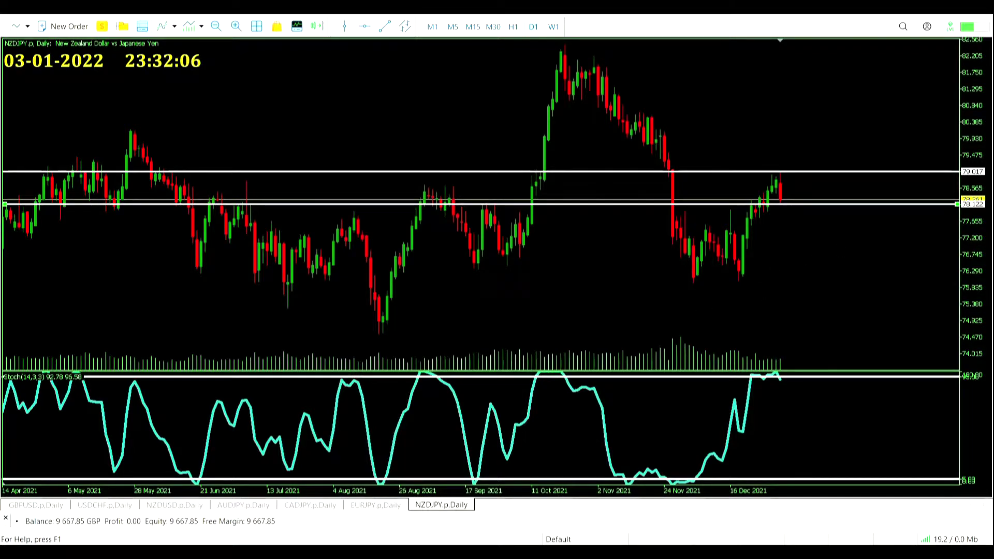
key(ctrl+F4)
right_click(43, 506)
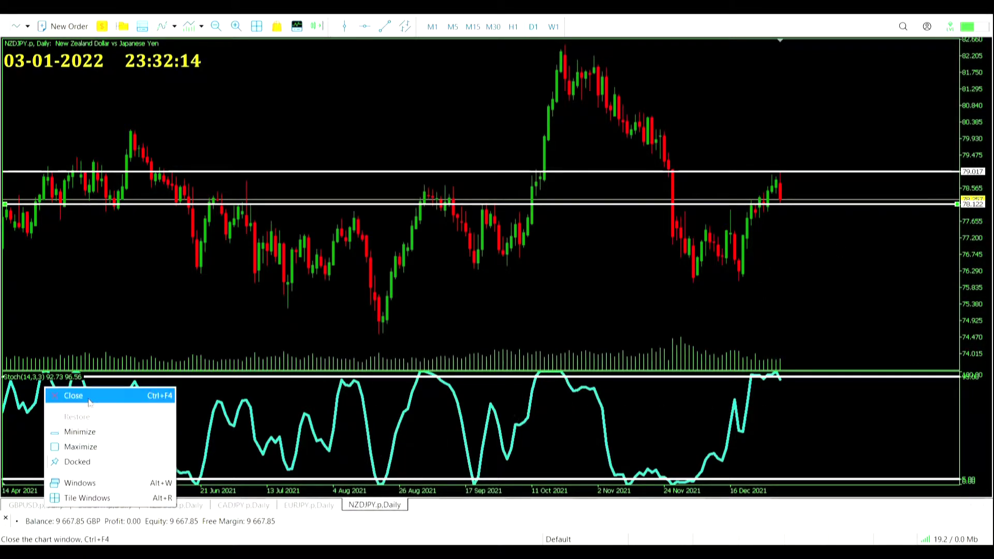
Step: Close the GBPUSD chart and measure the recent USDCHF drop
click(62, 392)
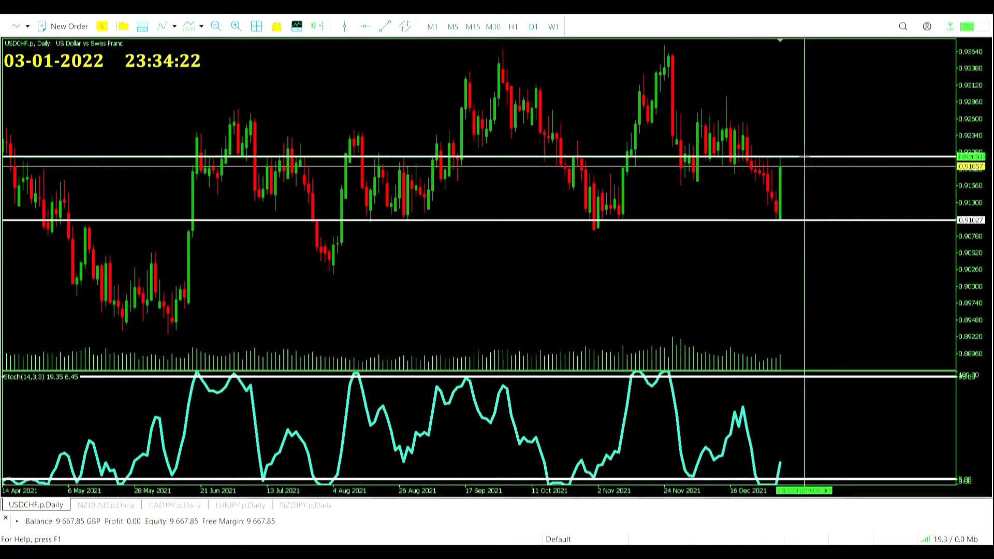
drag(804, 155, 840, 220)
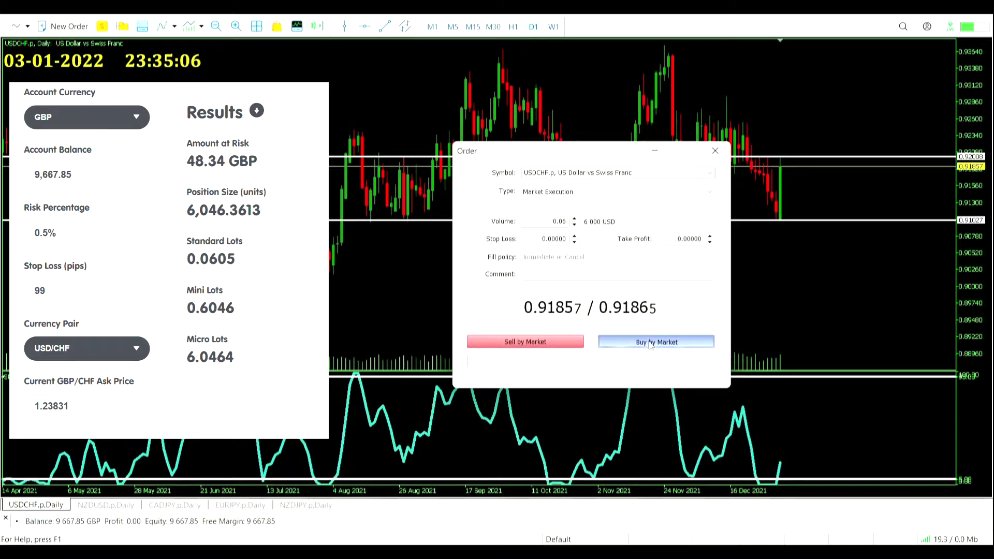
Step: Buy USDCHF at market with stop loss and take profit set, then move the crosshair to NZDUSD
click(650, 342)
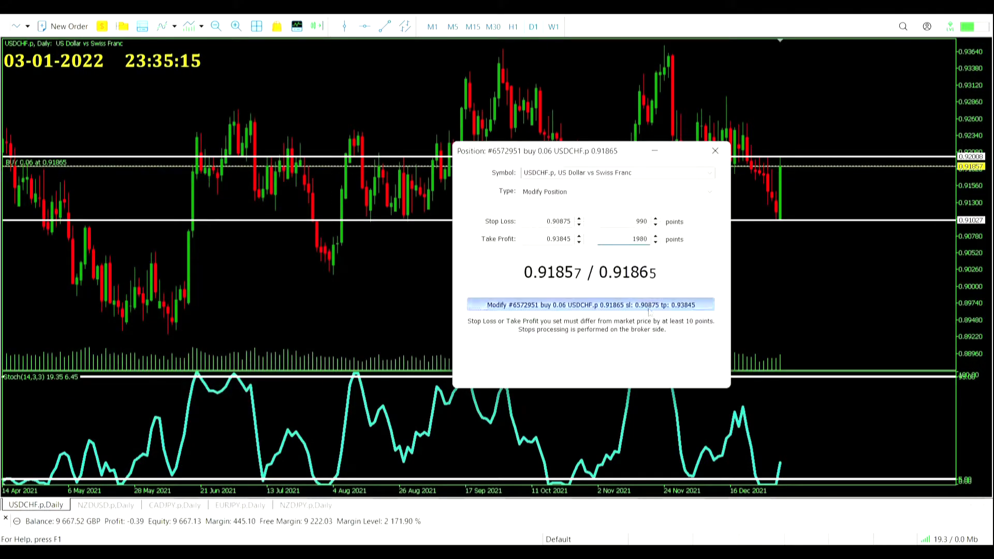
click(648, 305)
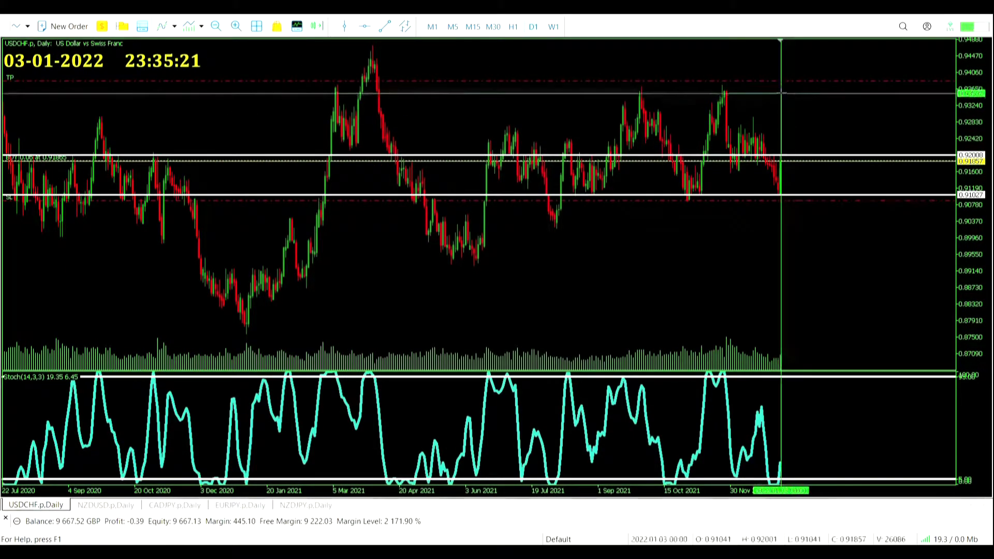
middle_click(779, 86)
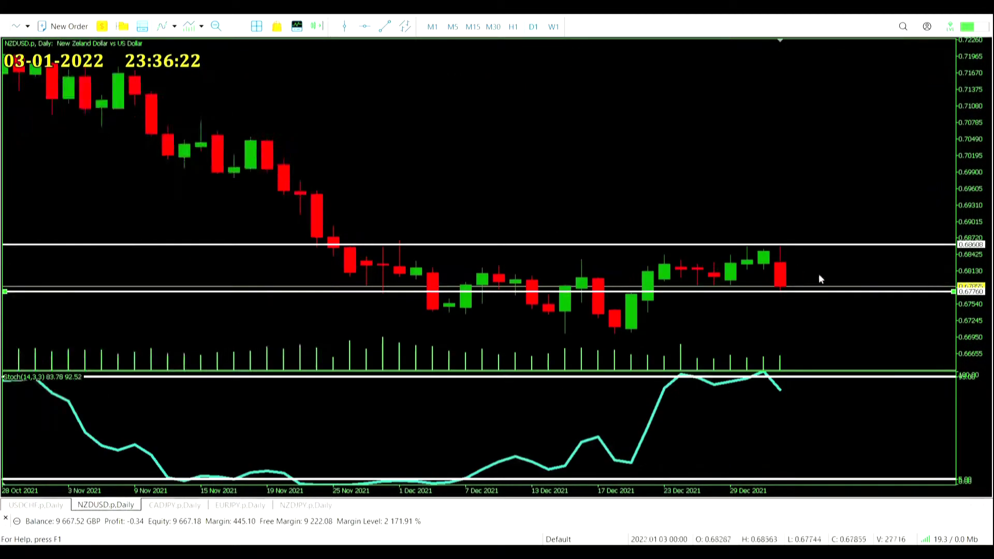
middle_click(812, 241)
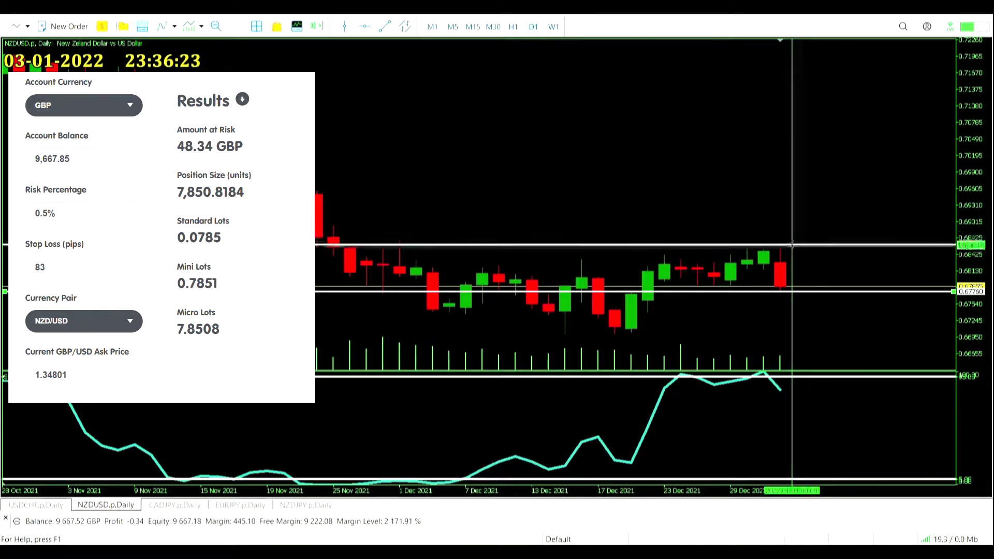
Step: Sell 0.08 lots NZDUSD with SL 0.68687 and TP 0.66197, then measure CADJPY's stop distance
drag(788, 244, 808, 292)
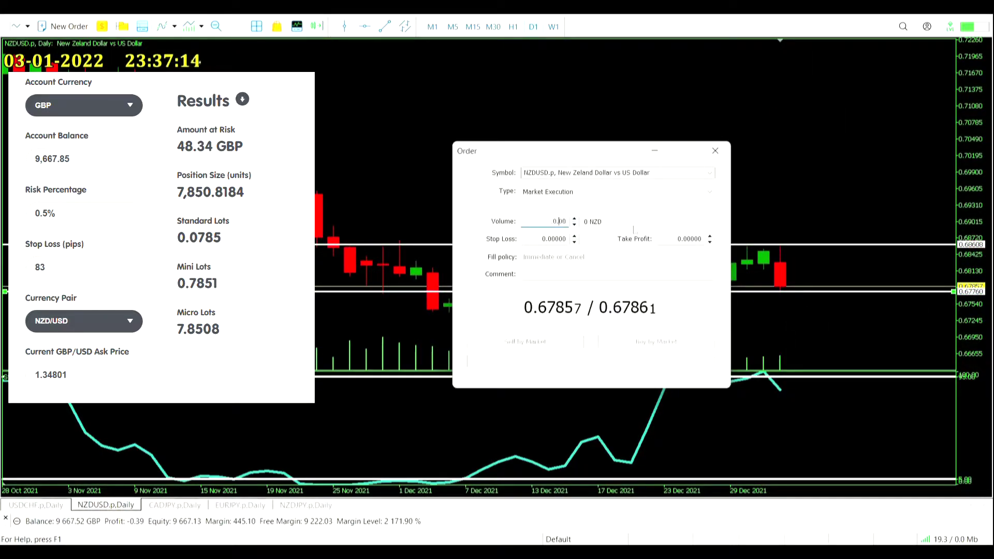
text(8)
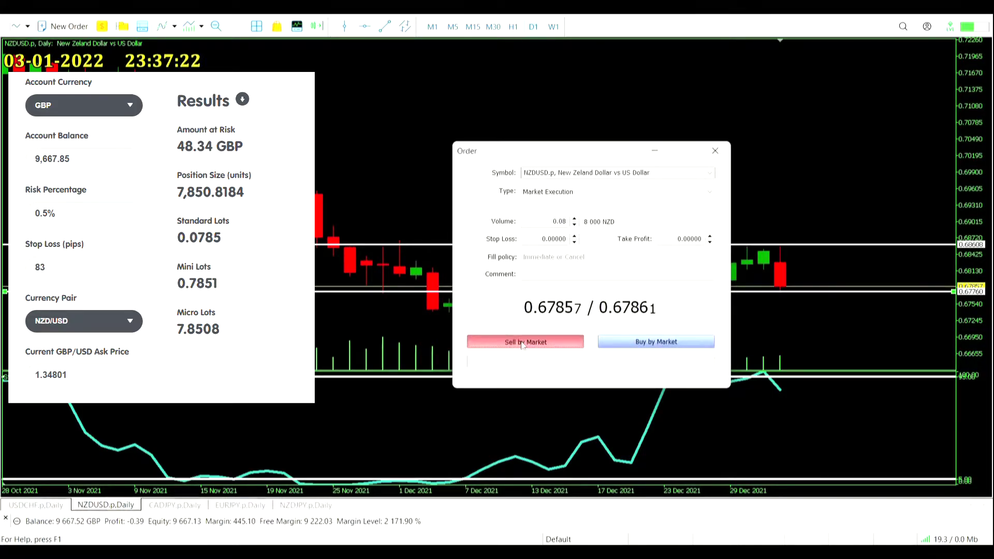
click(522, 343)
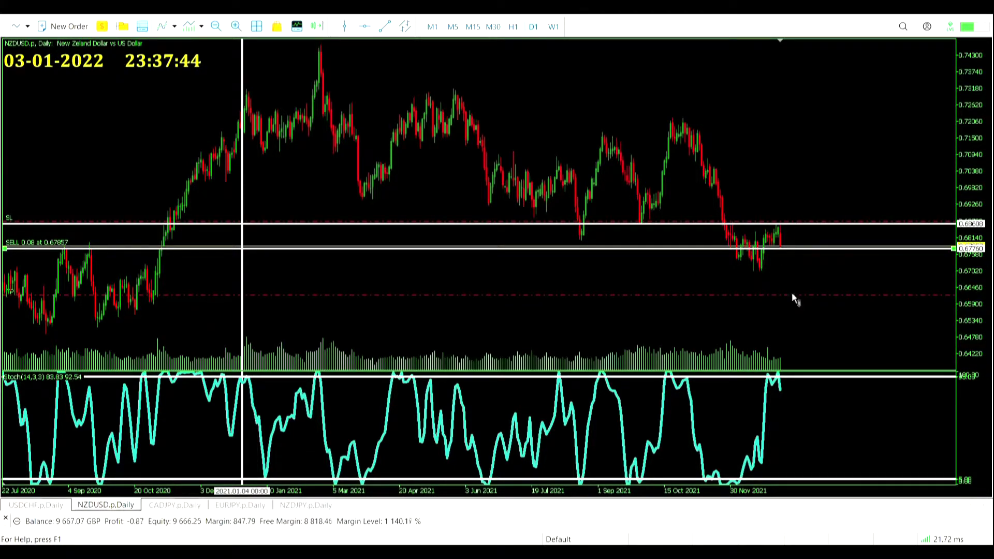
scroll(805, 228, up, 1)
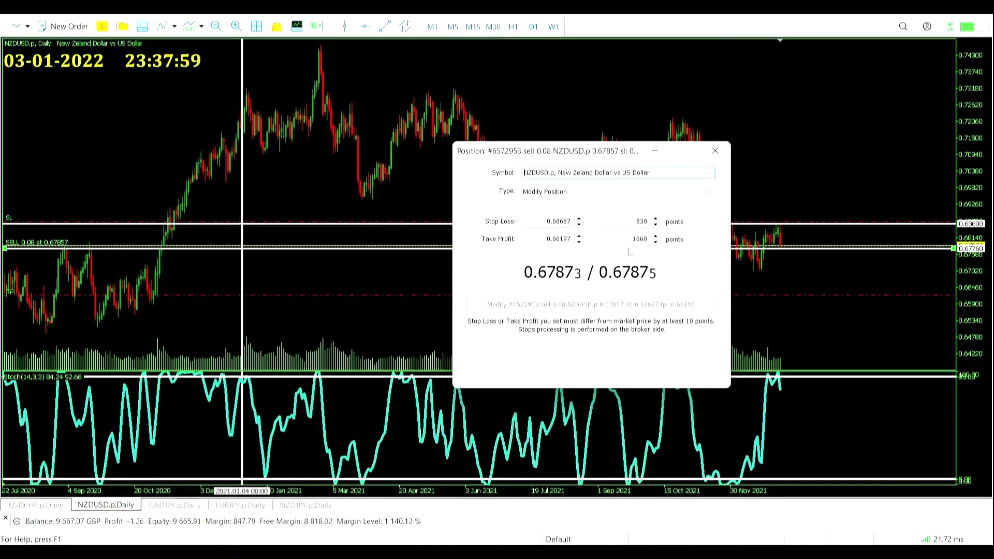
click(714, 153)
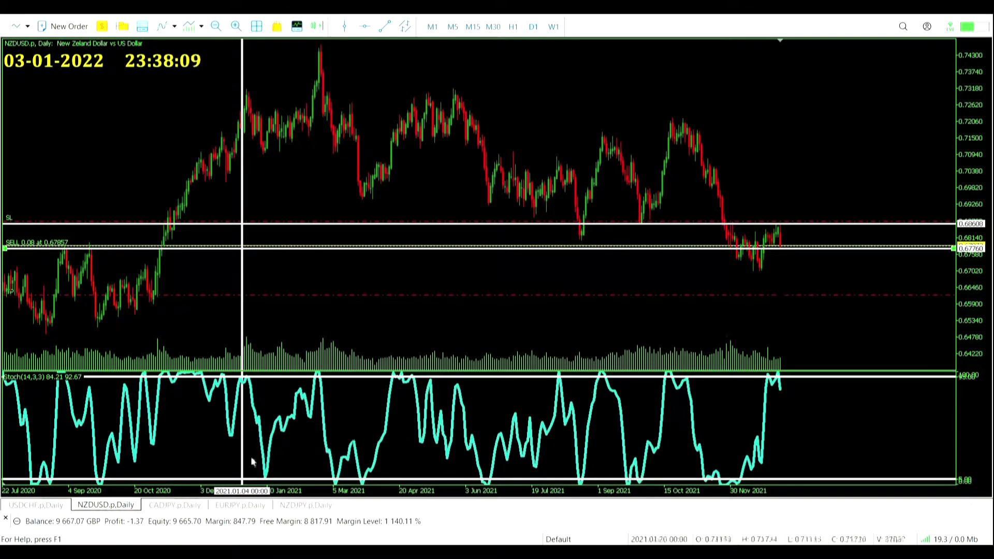
drag(801, 112, 818, 147)
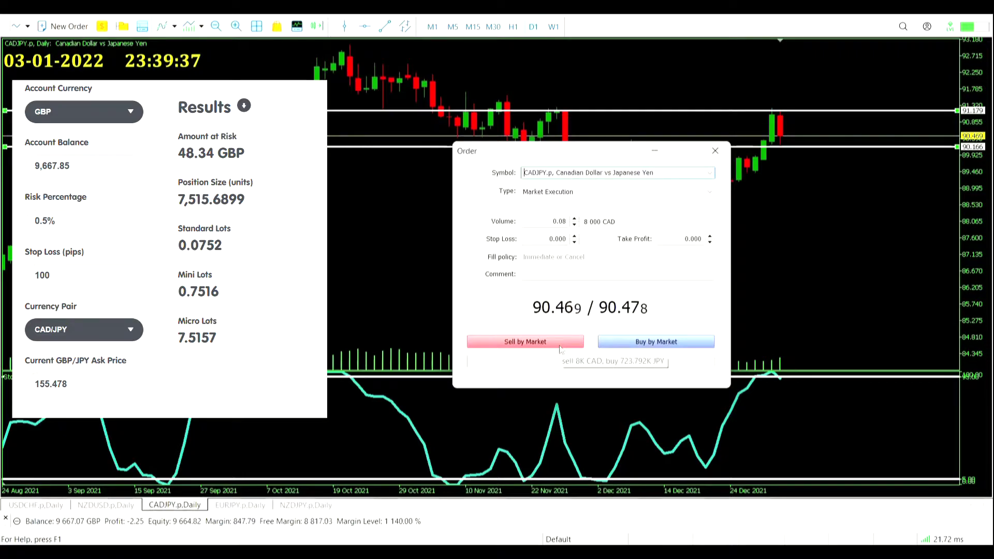
Step: Sell 0.08 lots of CADJPY and EURJPY at market and set the EURJPY stop loss and take profit
click(560, 348)
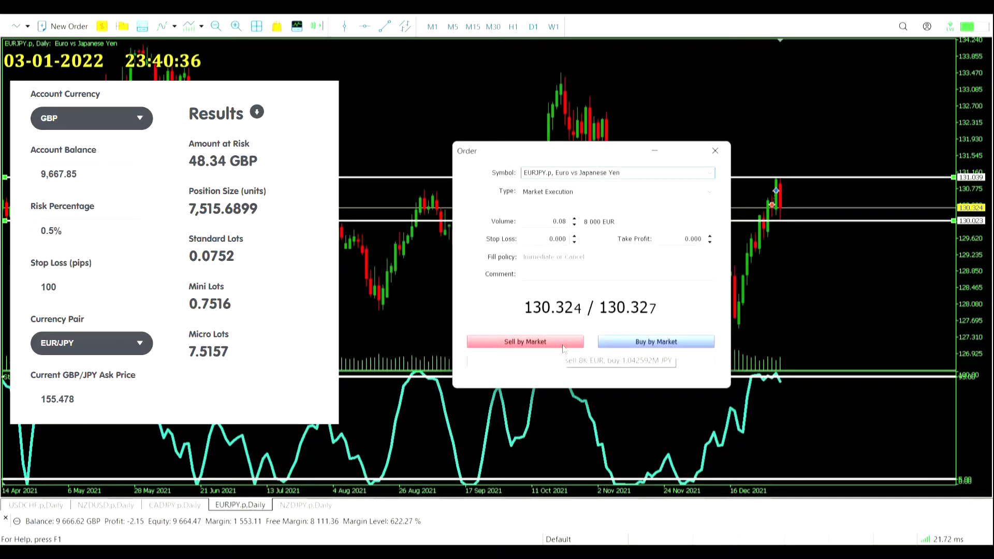
click(557, 348)
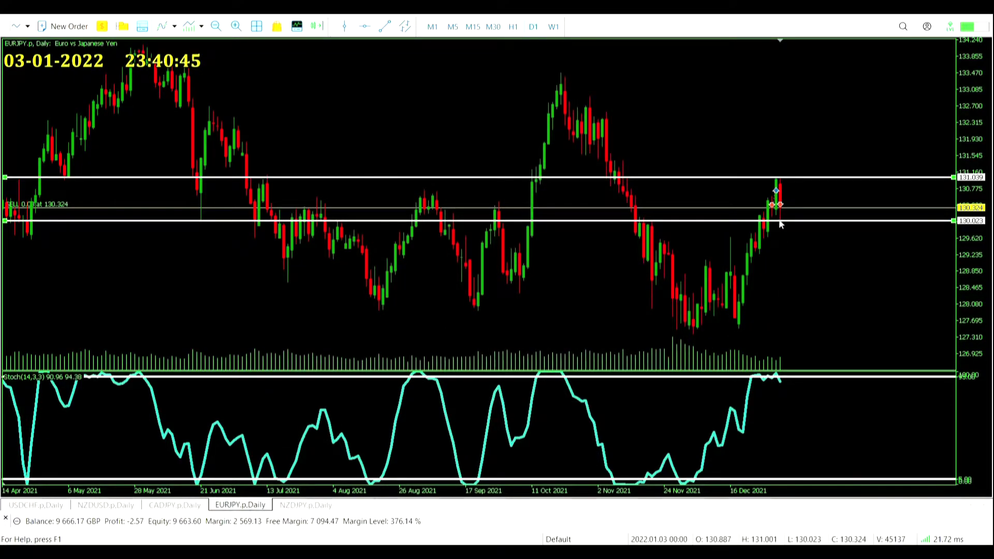
mouse_move(777, 193)
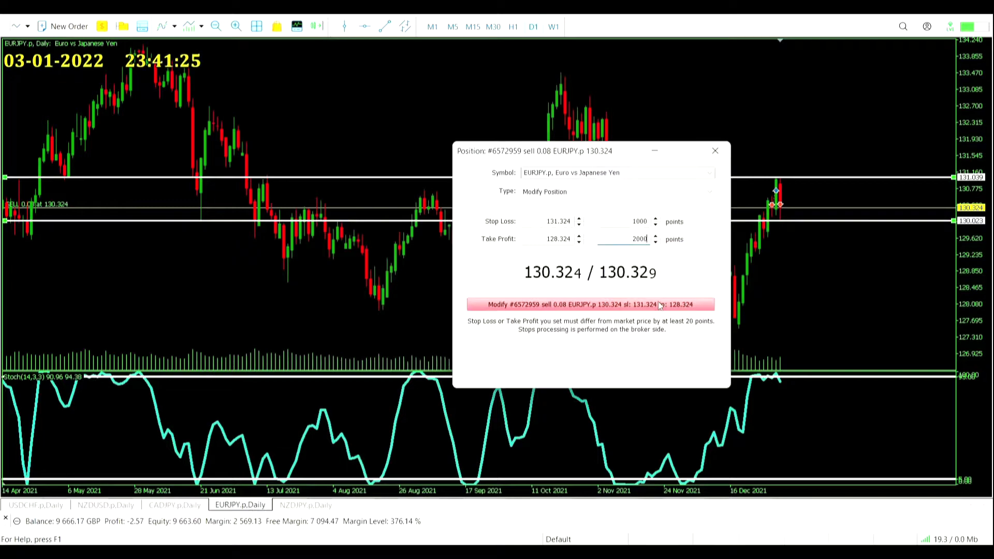
click(590, 304)
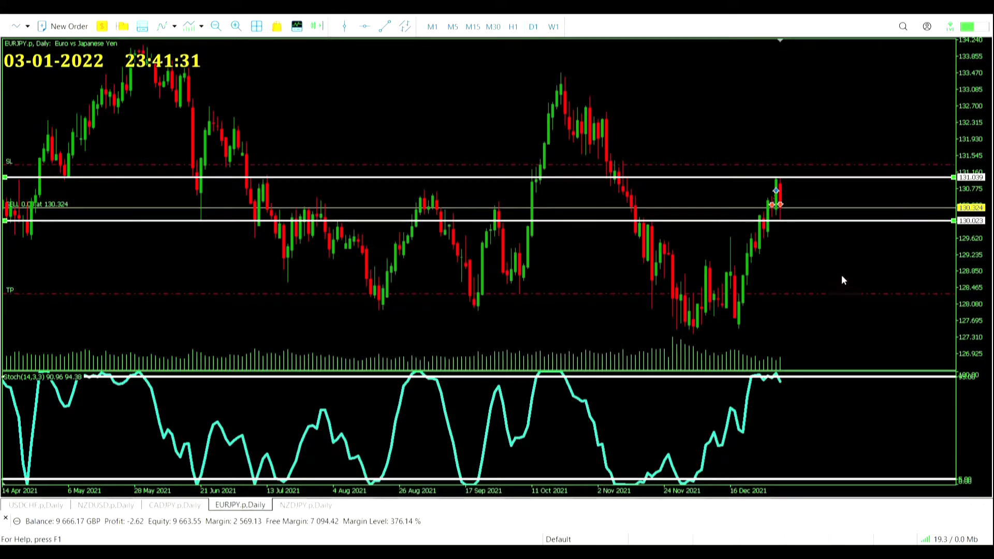
Step: Switch to the NZDJPY daily chart and start measuring the stop distance with the crosshair
key(ctrl+Tab)
middle_click(799, 172)
drag(798, 172, 815, 204)
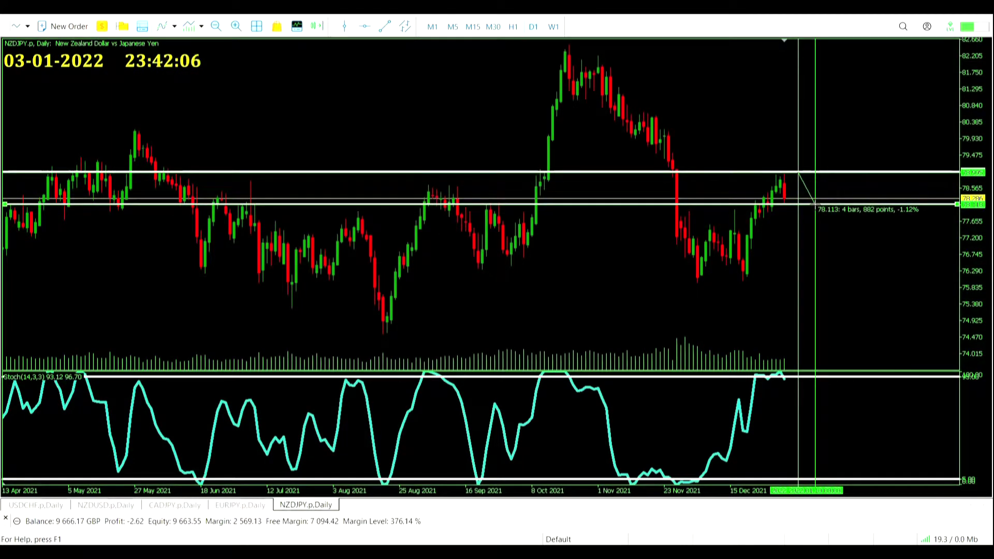
Step: Finish measuring the NZDJPY stop distance and sell 0.09 lots of NZDJPY at market
drag(815, 203, 825, 206)
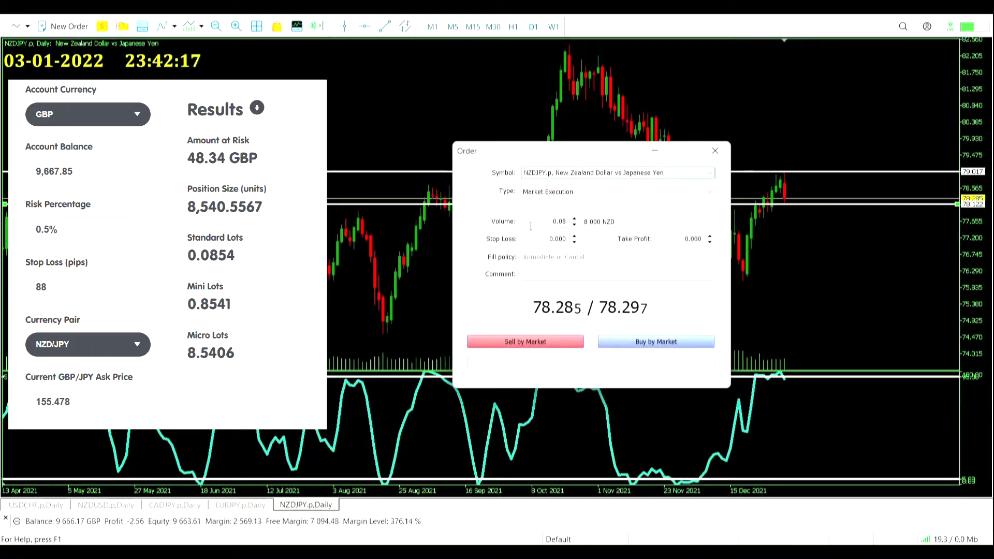
double_click(531, 227)
key(BackSpace)
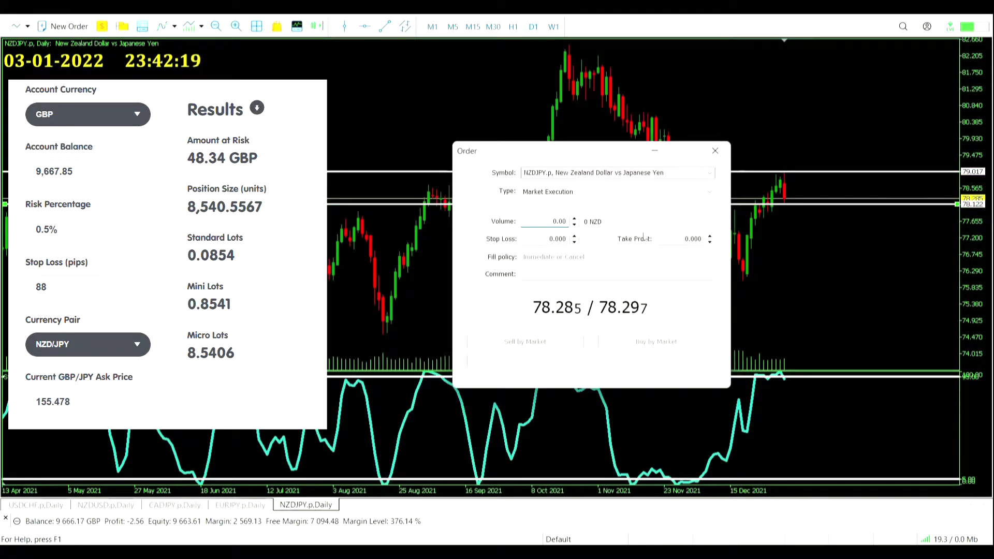
text(0.09)
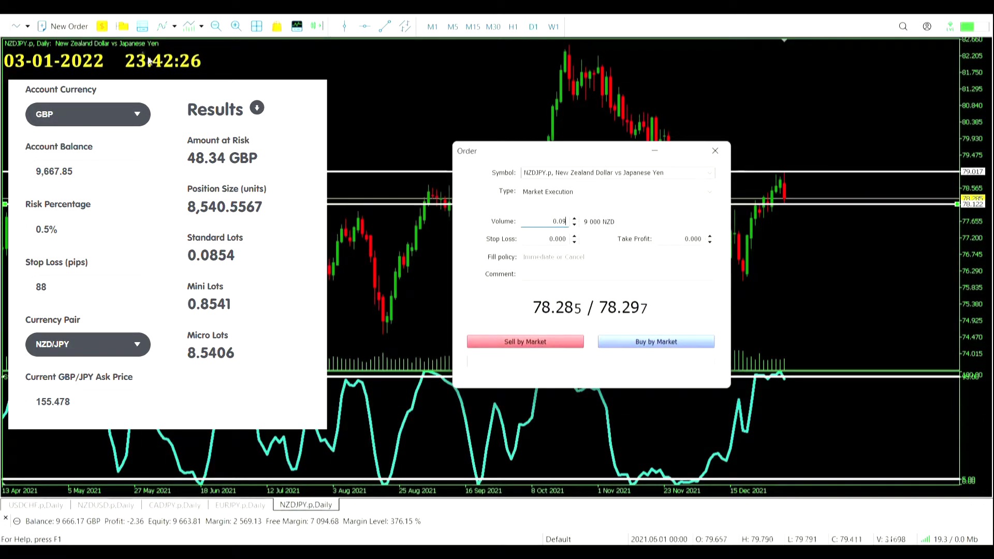
click(524, 344)
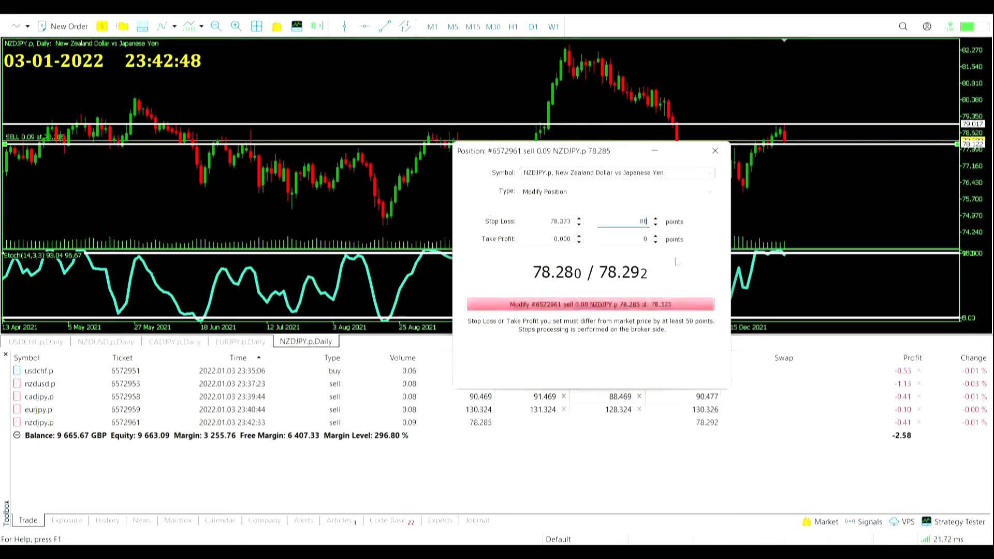
Step: Give the NZDJPY sell an 880-point stop loss and a 1760-point take profit
text(0)
click(630, 241)
text(1760)
key(Return)
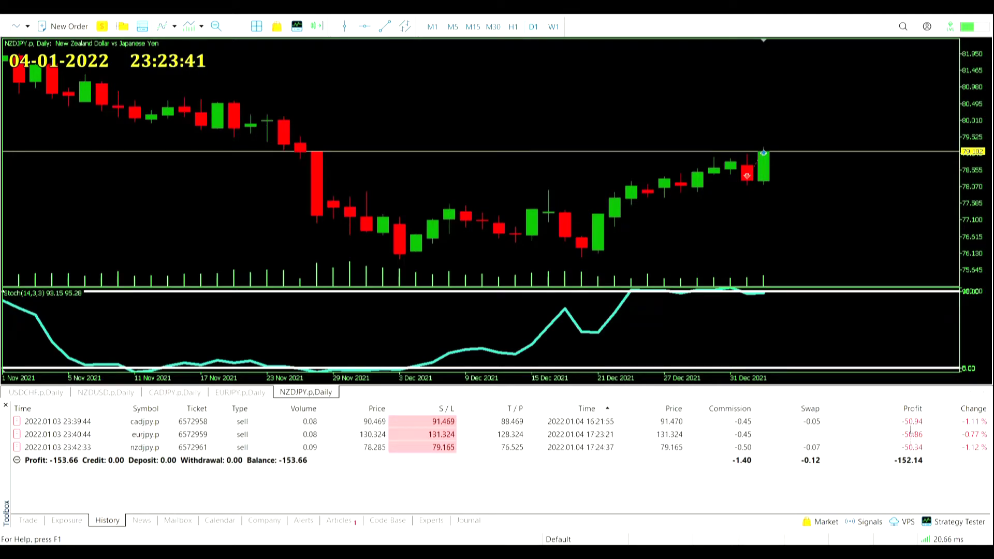
Step: Measure the NZDJPY move from the red bar to the green bar, then close the NZDJPY chart
middle_click(744, 185)
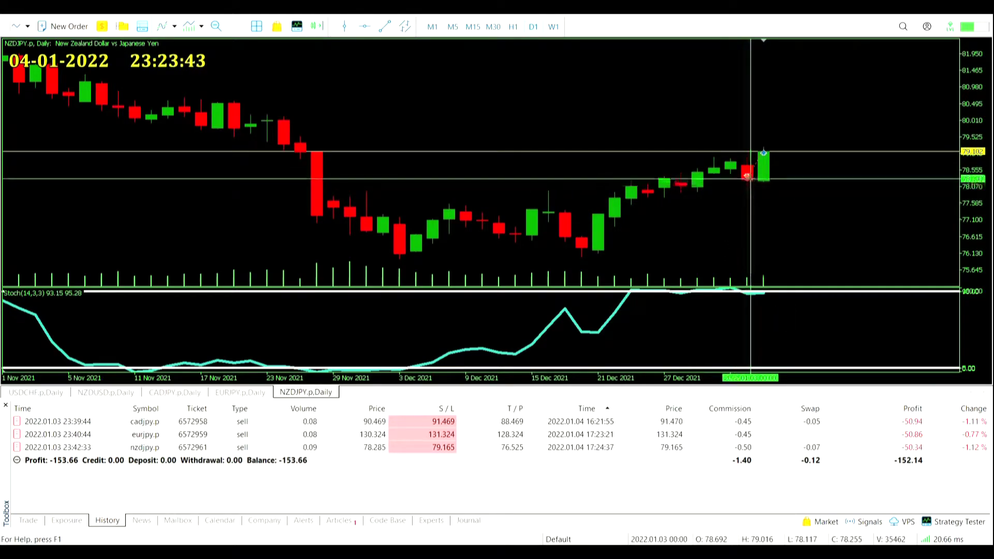
drag(747, 182, 769, 164)
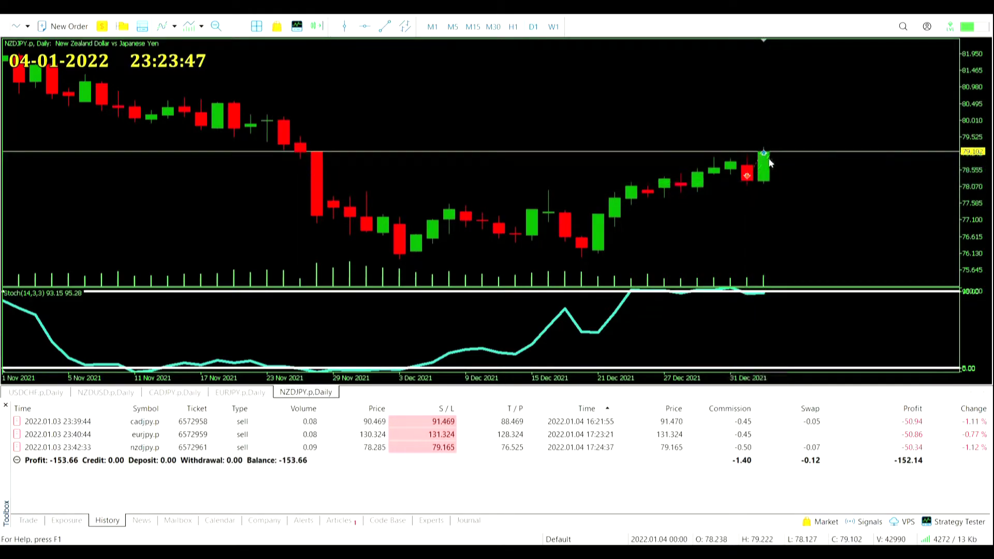
mouse_move(766, 299)
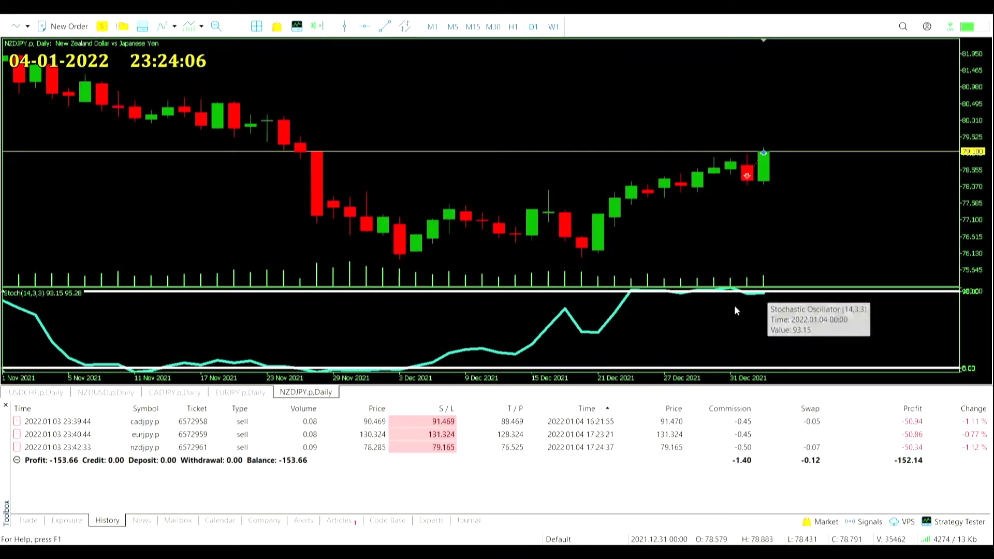
middle_click(297, 391)
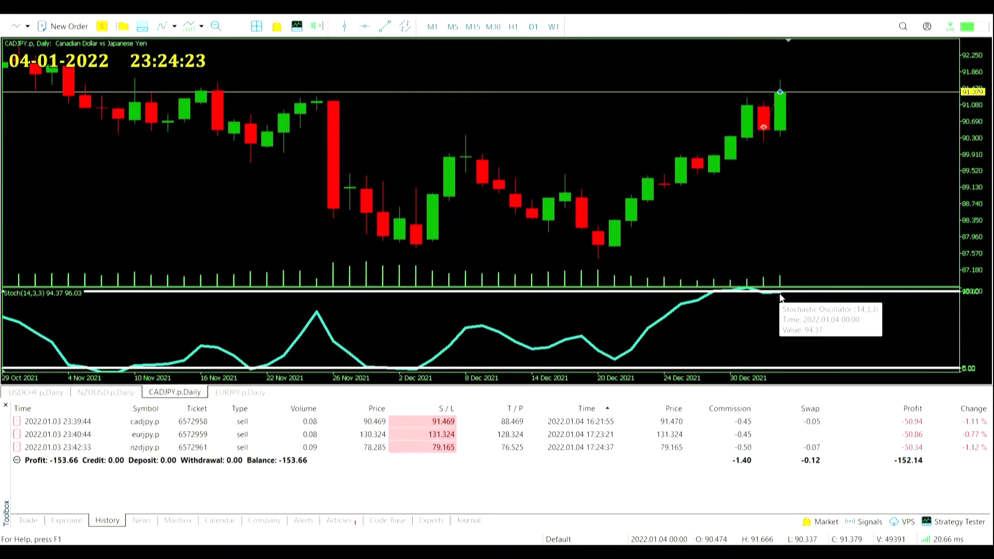
Step: Measure the CADJPY rise from 90.48 to 91.378, then close the CADJPY chart
scroll(795, 250, up, 1)
middle_click(802, 130)
drag(802, 129, 825, 92)
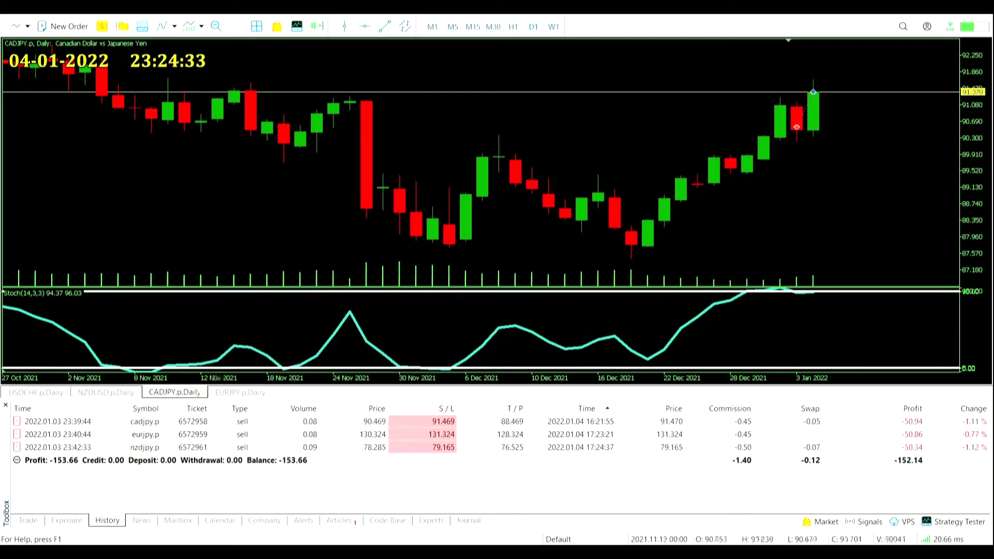
right_click(193, 393)
click(209, 402)
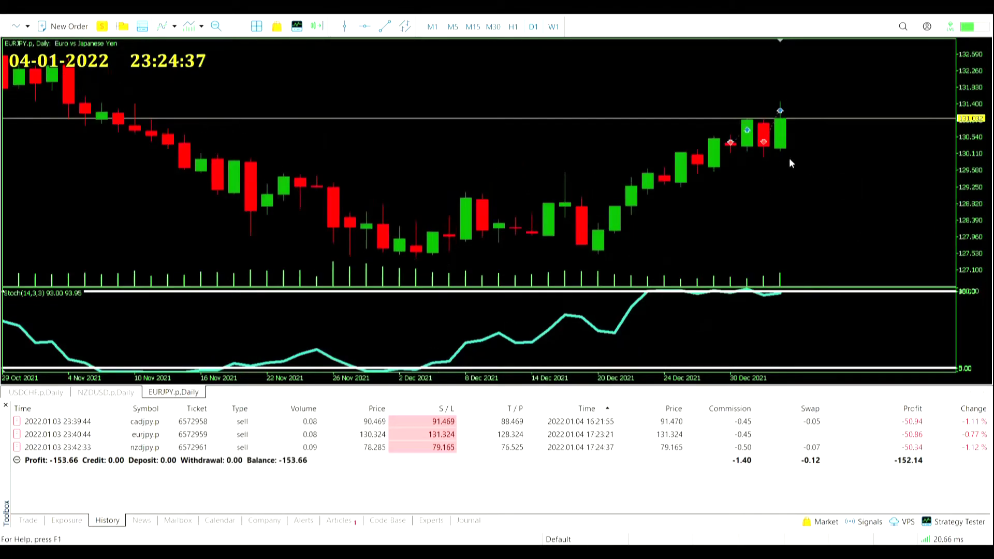
Step: Measure the EURJPY move from the sell entry up to the last candle's high
middle_click(730, 143)
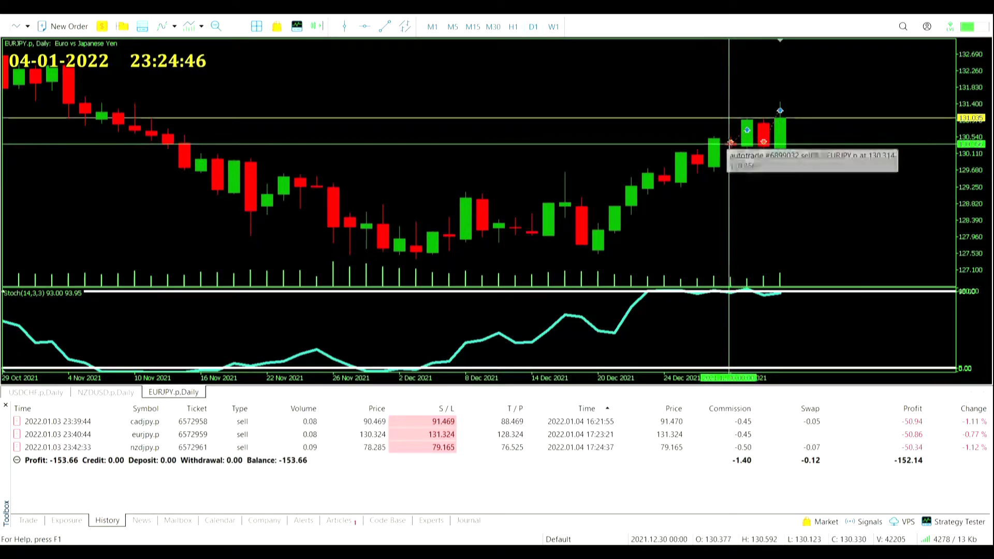
drag(730, 142, 748, 130)
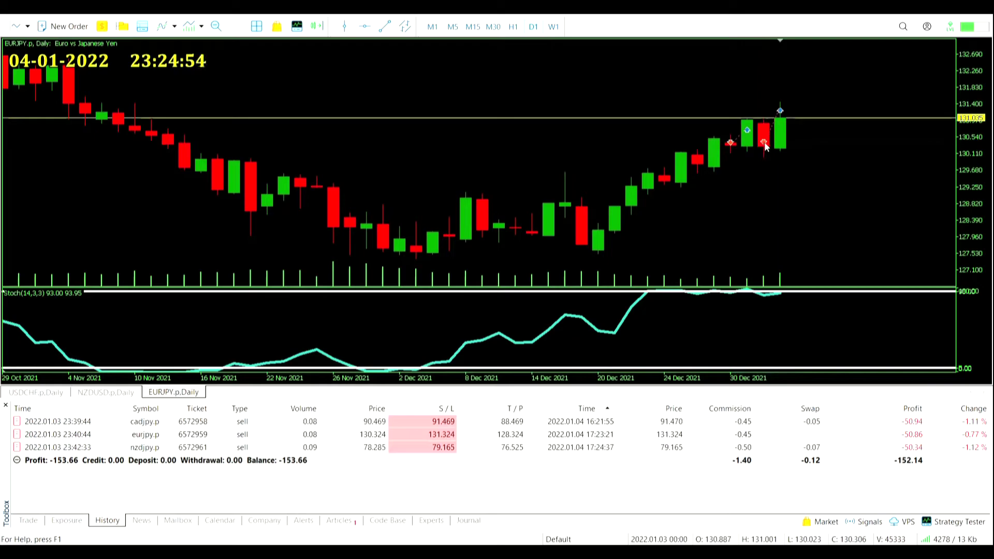
middle_click(780, 110)
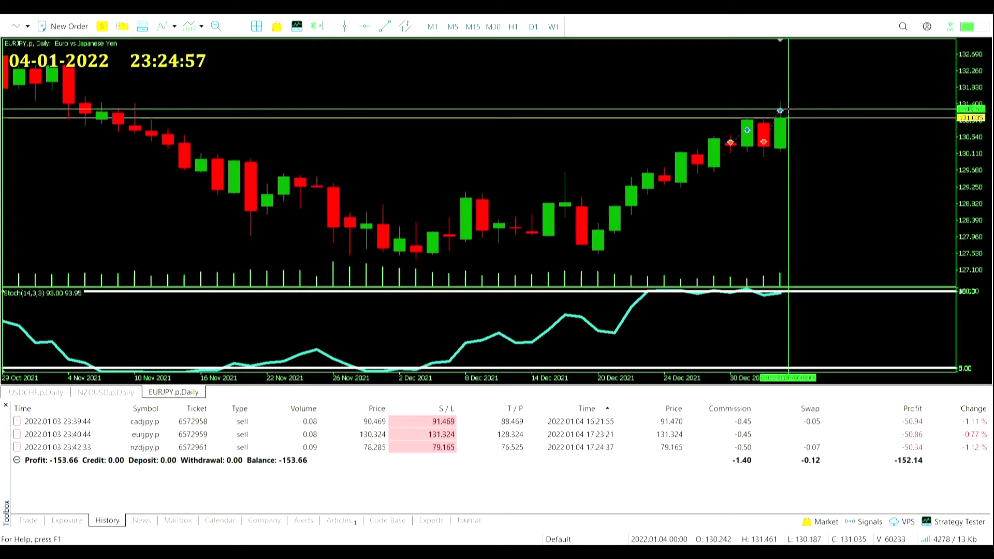
middle_click(782, 296)
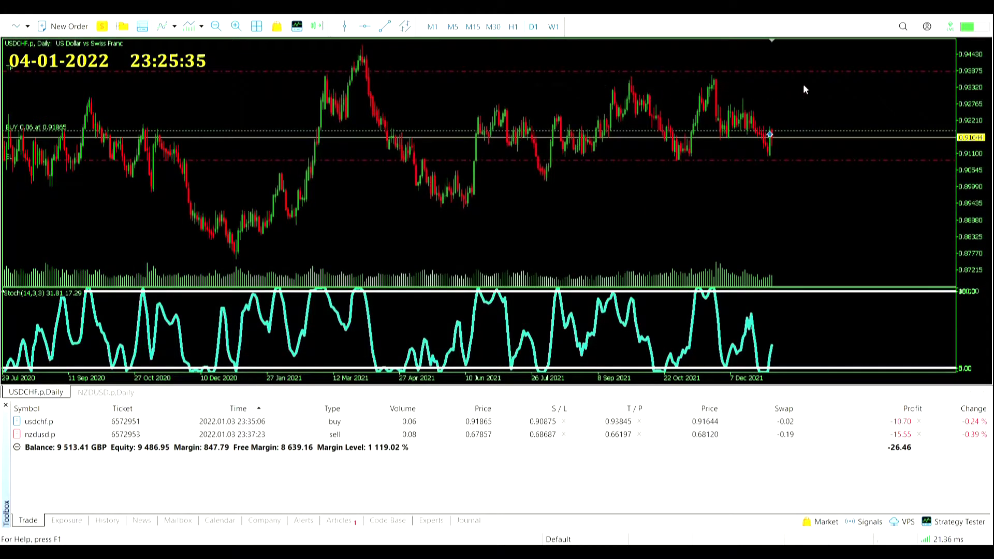
Step: Open the USDCHF buy position's details and measure a 134-point move on its chart
double_click(796, 131)
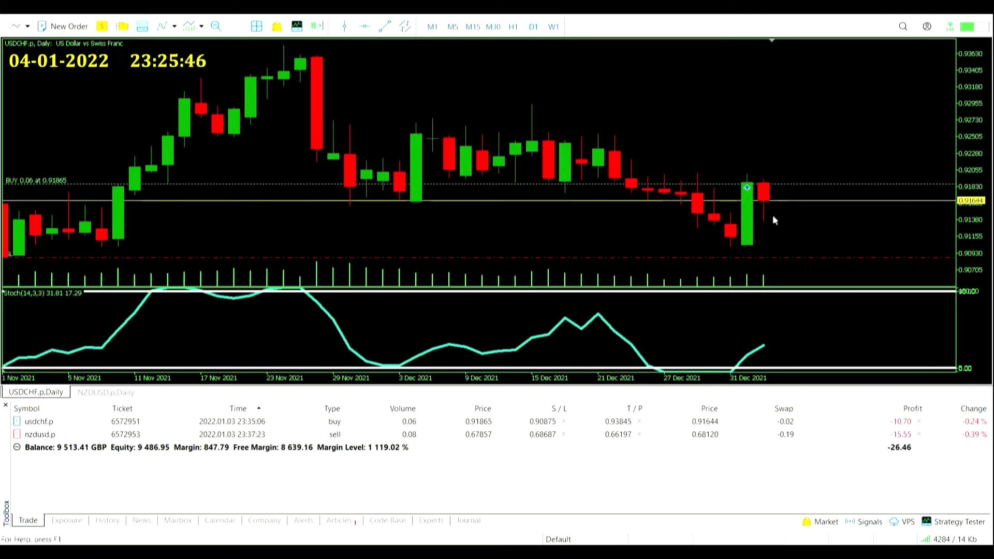
drag(775, 221, 787, 209)
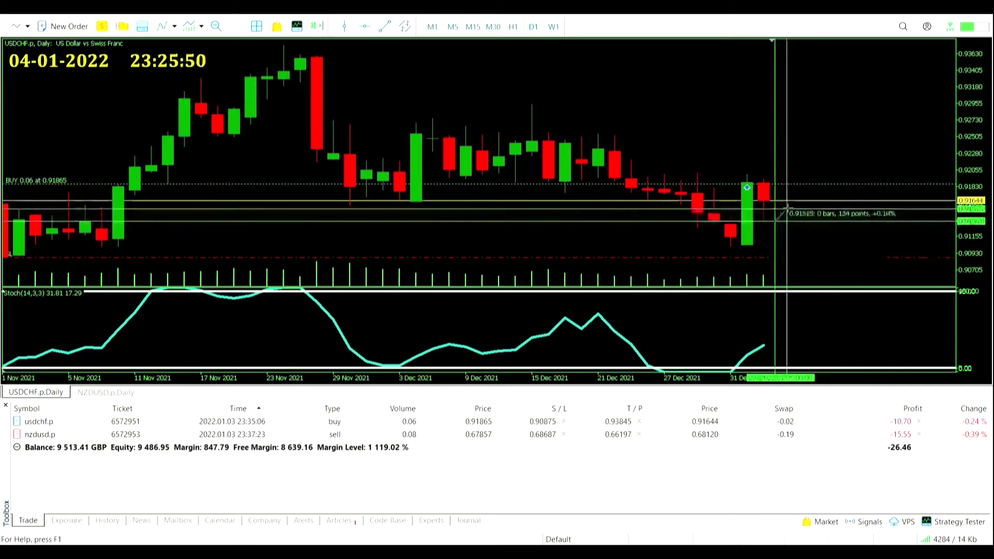
click(785, 205)
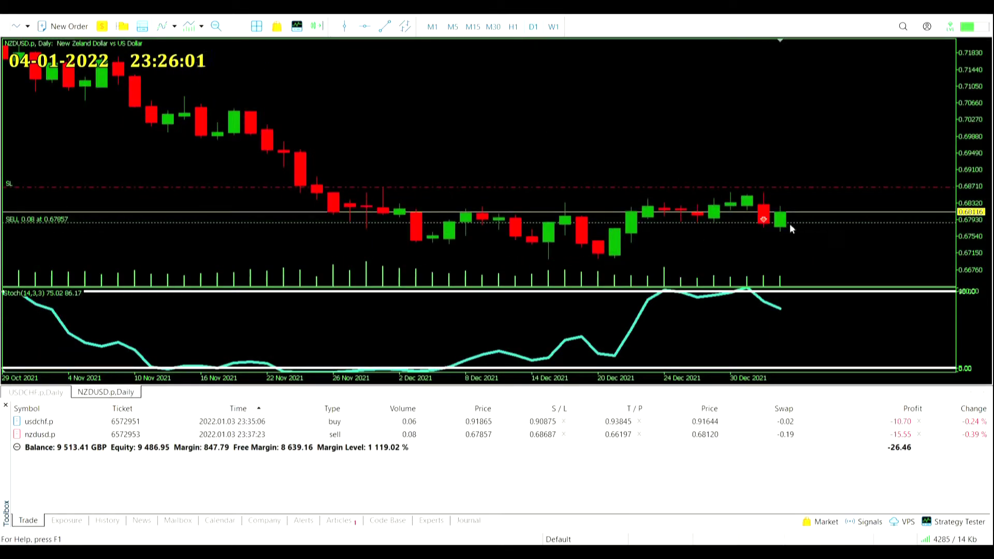
Step: Measure the NZDUSD move from the sell entry and review its stop loss and take profit unchanged
middle_click(787, 226)
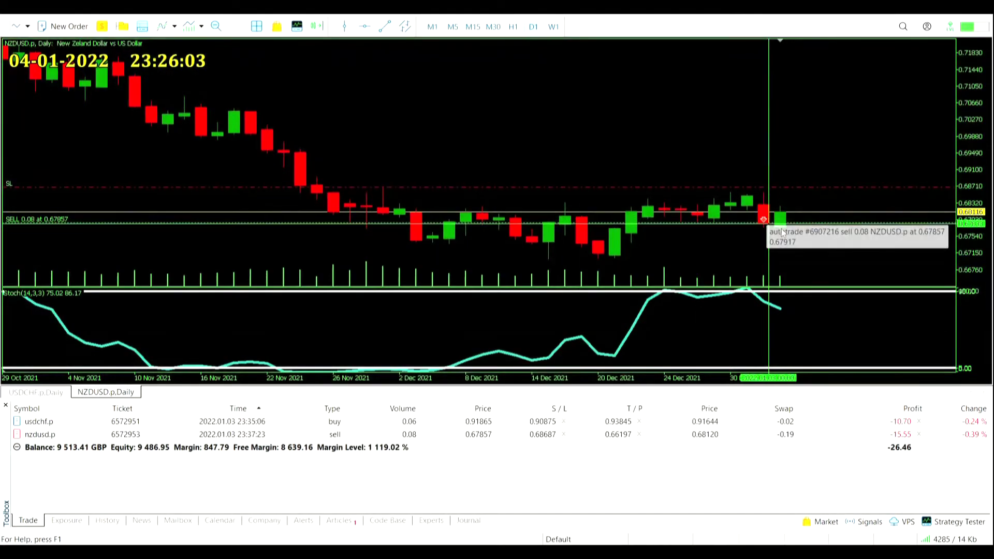
drag(783, 221, 808, 217)
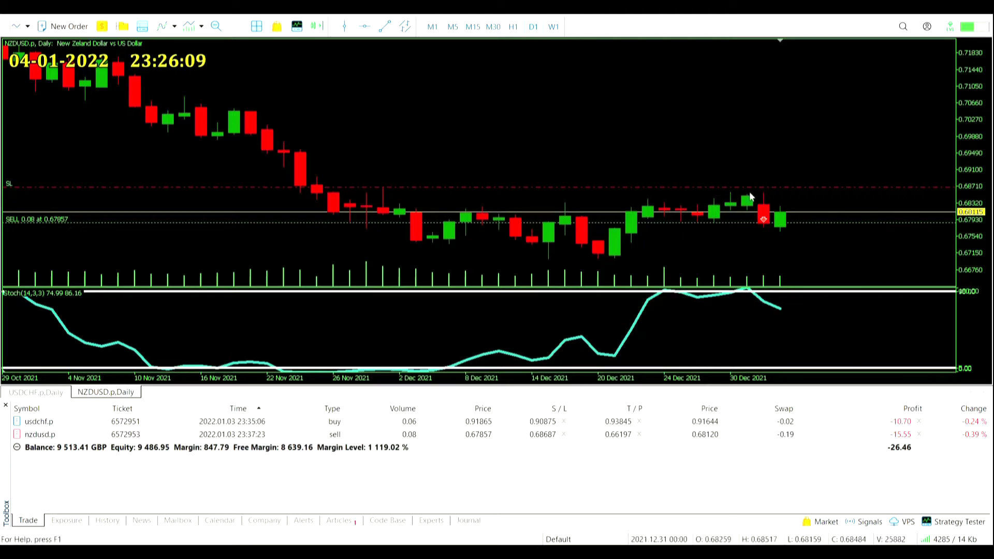
double_click(713, 222)
click(712, 152)
Step: Zoom the NZDUSD chart out to July 2020, then back in to the last few months
click(215, 26)
click(216, 30)
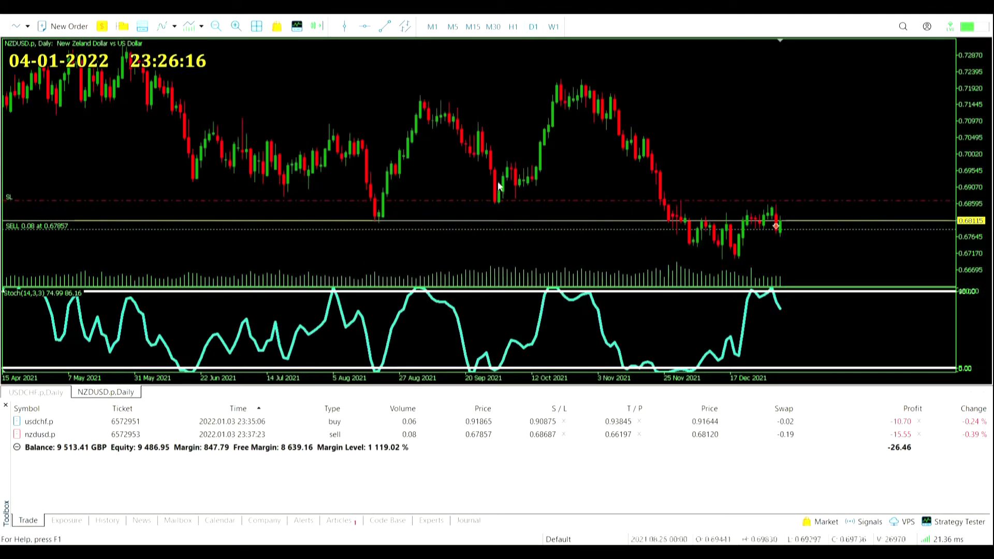
click(219, 31)
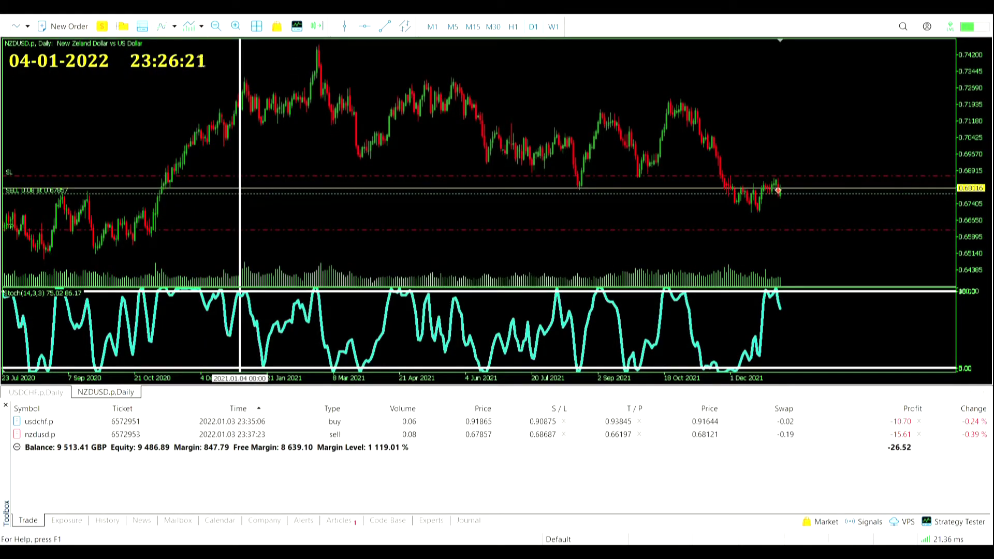
click(236, 26)
click(236, 26)
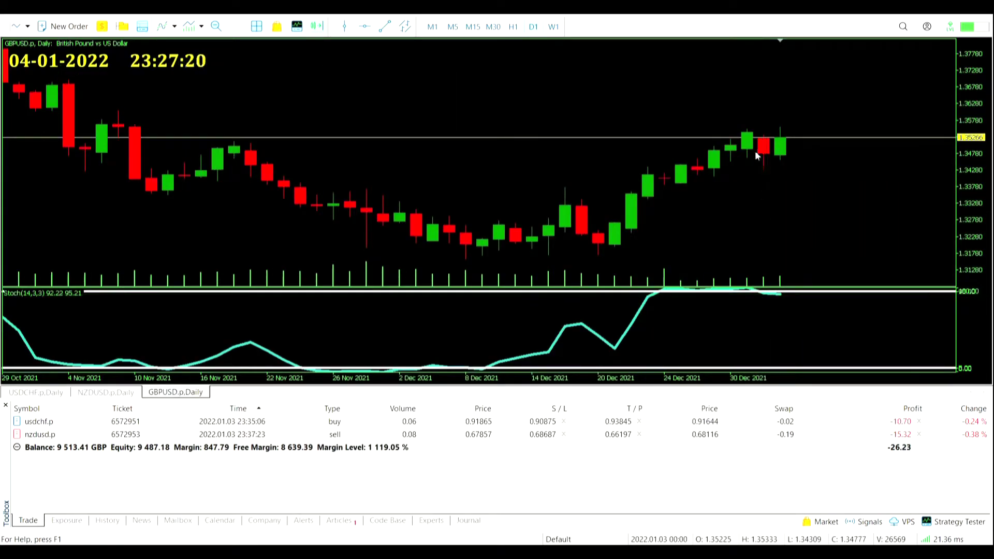
Step: Measure the GBPUSD rise to 1.35602, view 18 months of USDJPY, and measure a 244-point AUDCHF move
drag(765, 154, 786, 126)
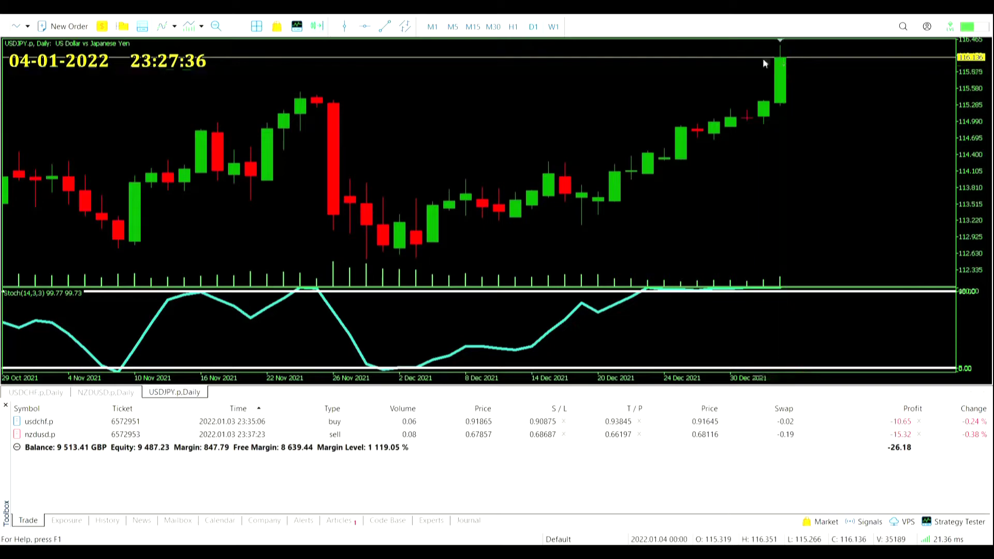
key(minus)
key(minus)
key(minus)
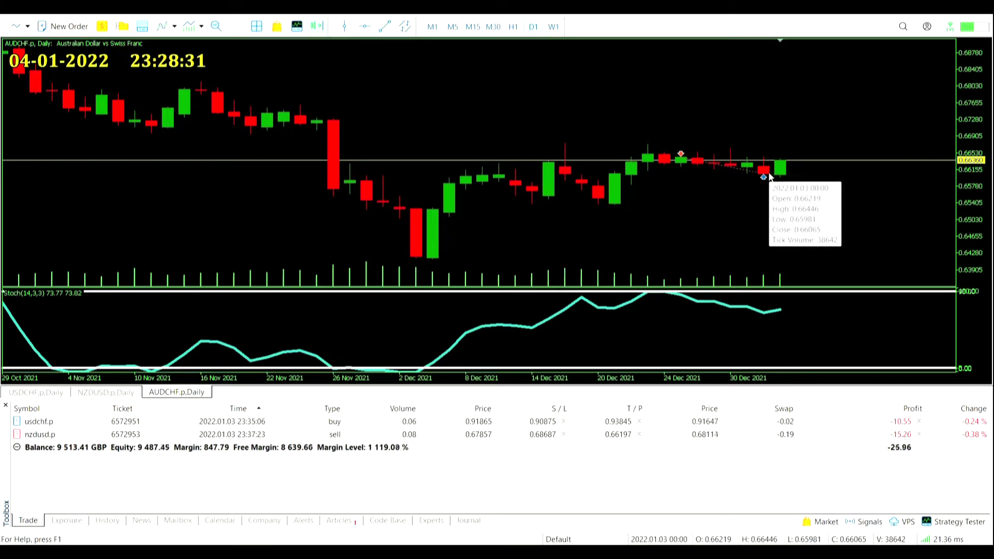
middle_click(771, 175)
drag(773, 176, 790, 164)
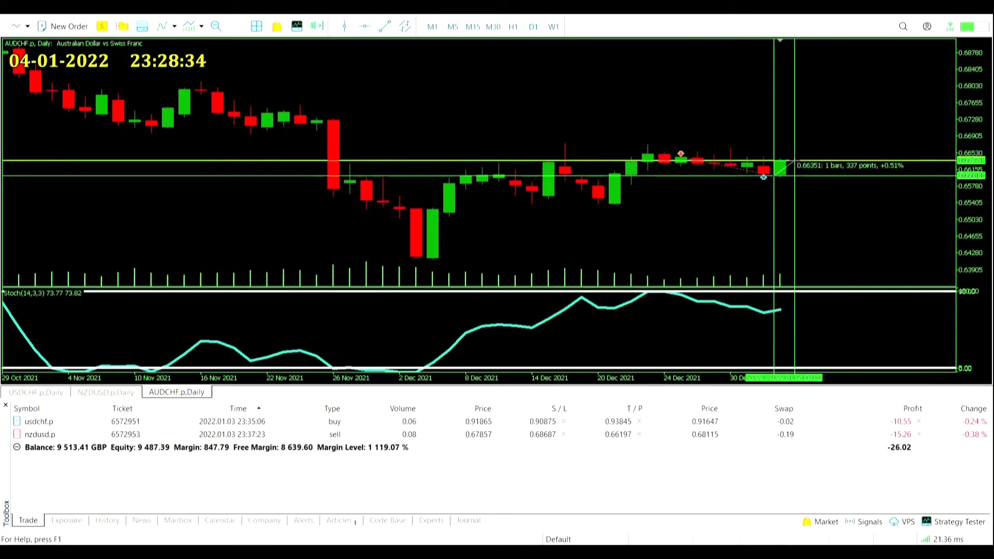
click(789, 165)
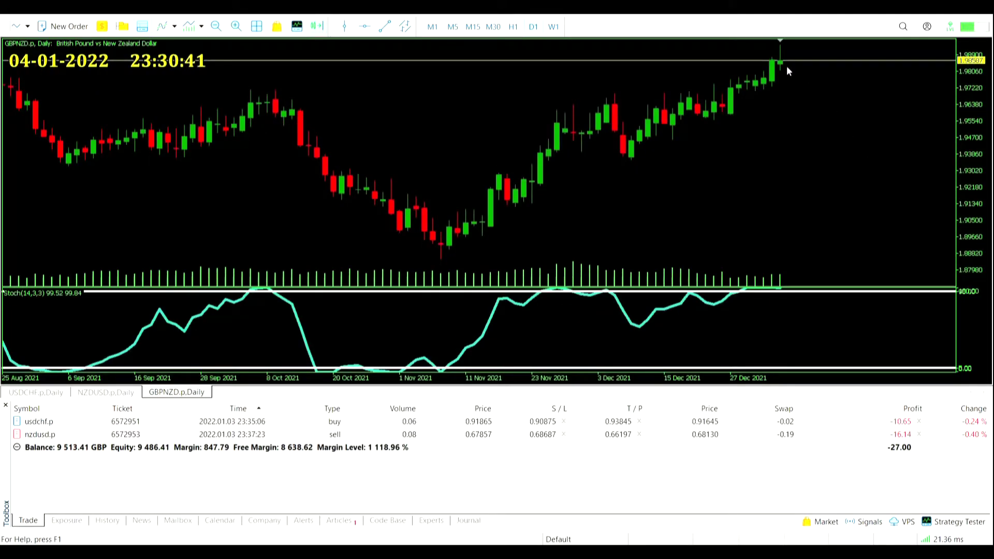
Step: Measure GBPNZD's 1180-point pullback and October peak, then the NZDCAD drop from the late-December high
middle_click(784, 64)
mouse_move(787, 49)
mouse_down()
mouse_move(795, 71)
mouse_move(787, 64)
mouse_up()
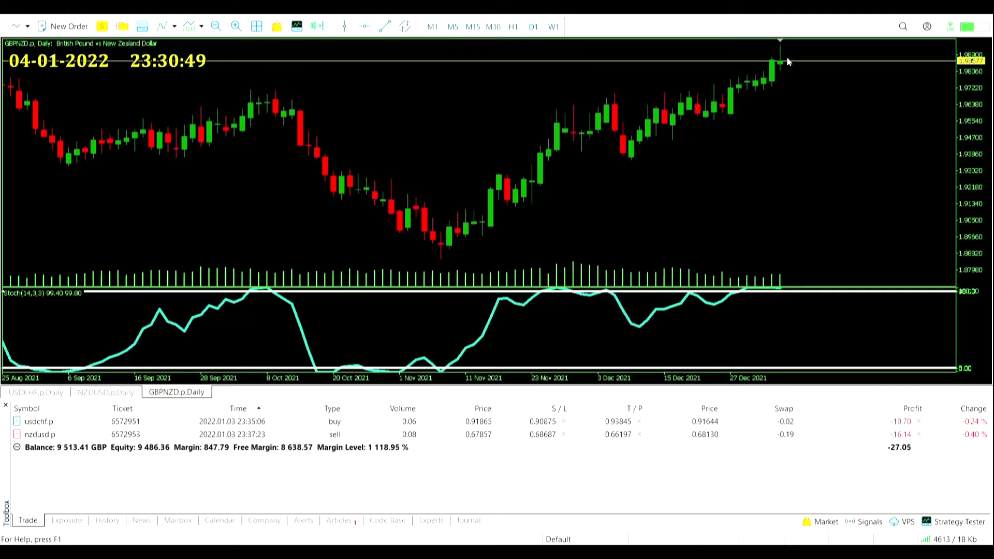
mouse_move(783, 64)
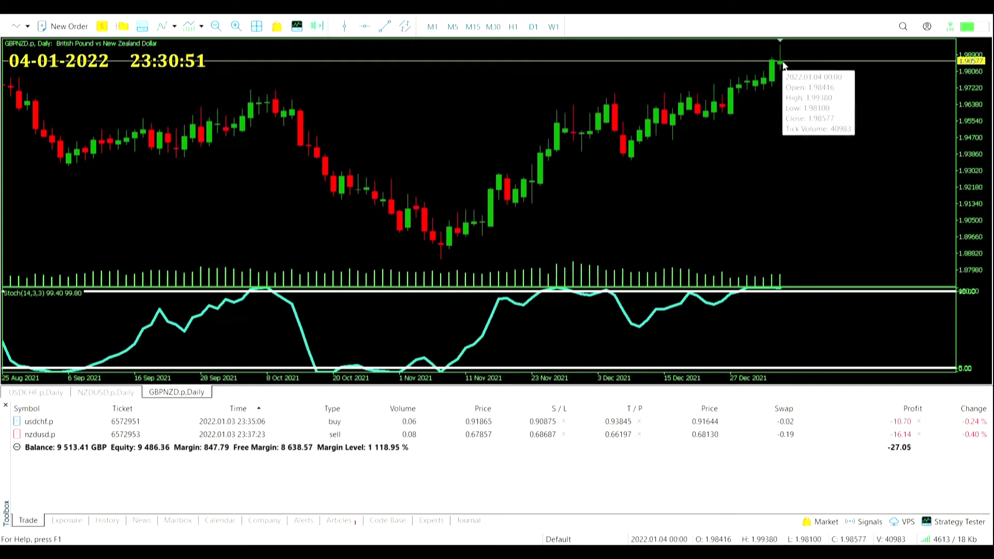
middle_click(282, 98)
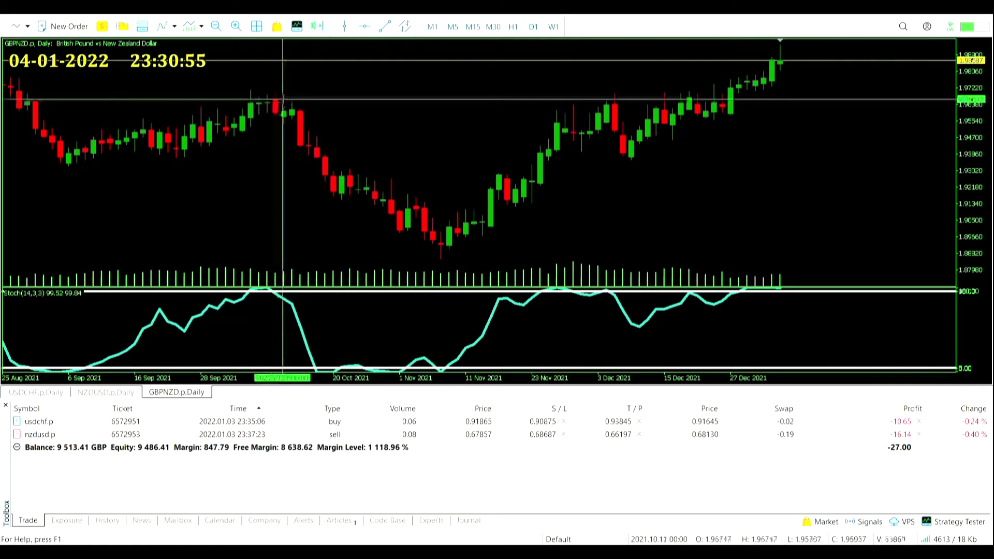
click(277, 91)
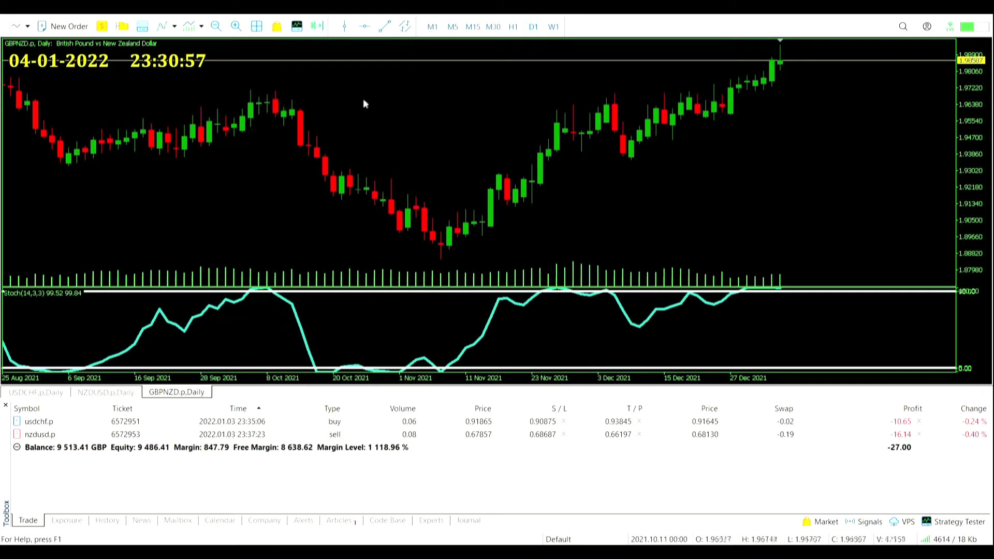
middle_click(343, 98)
click(329, 152)
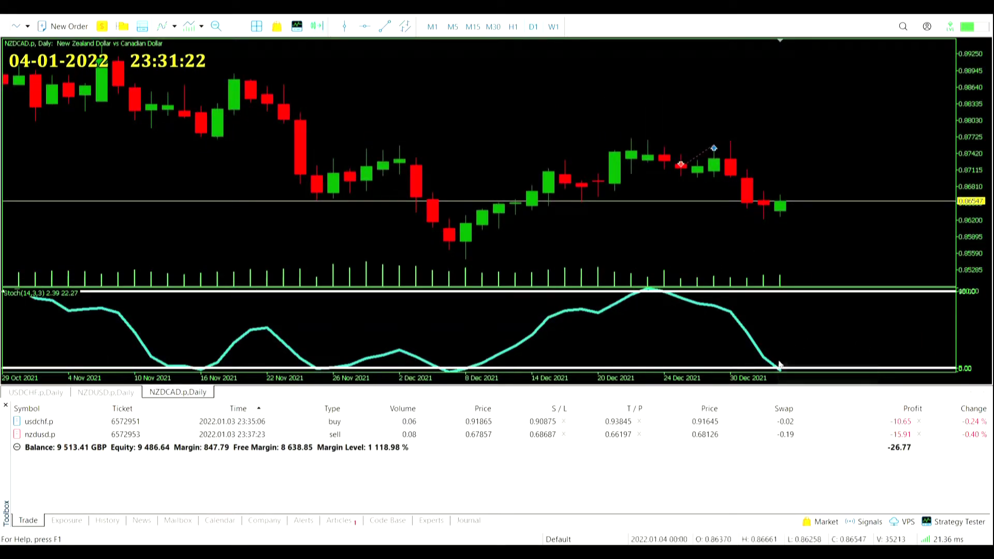
middle_click(714, 172)
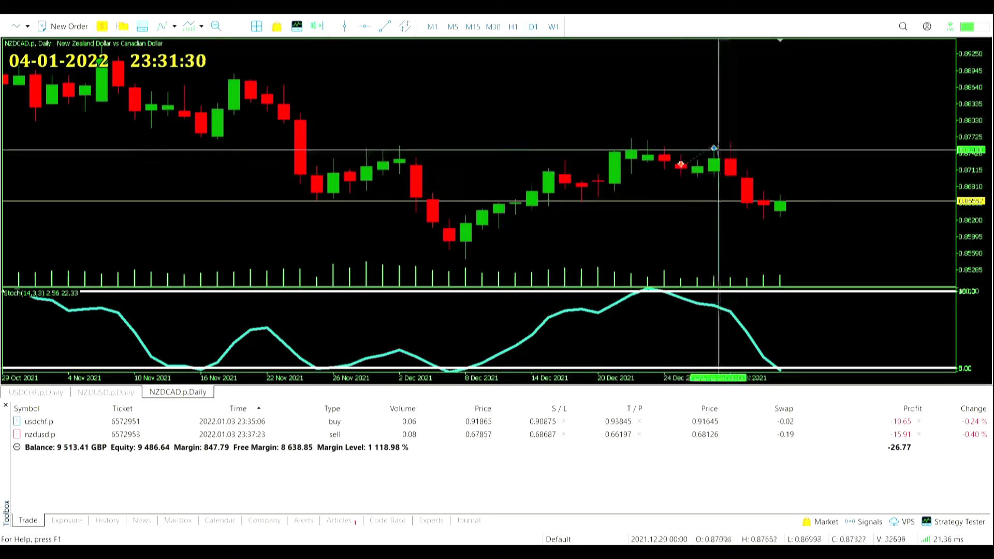
drag(716, 147, 716, 151)
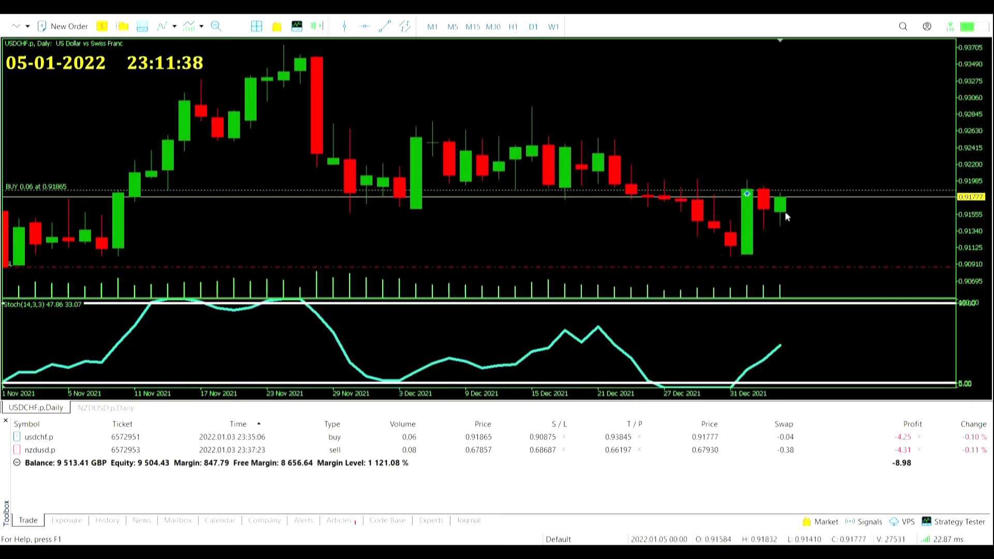
Step: Measure a 267-point USDCHF move, then the 146-point NZDUSD rise up to 0.68418
middle_click(792, 210)
drag(795, 212, 806, 199)
key(ctrl+Tab)
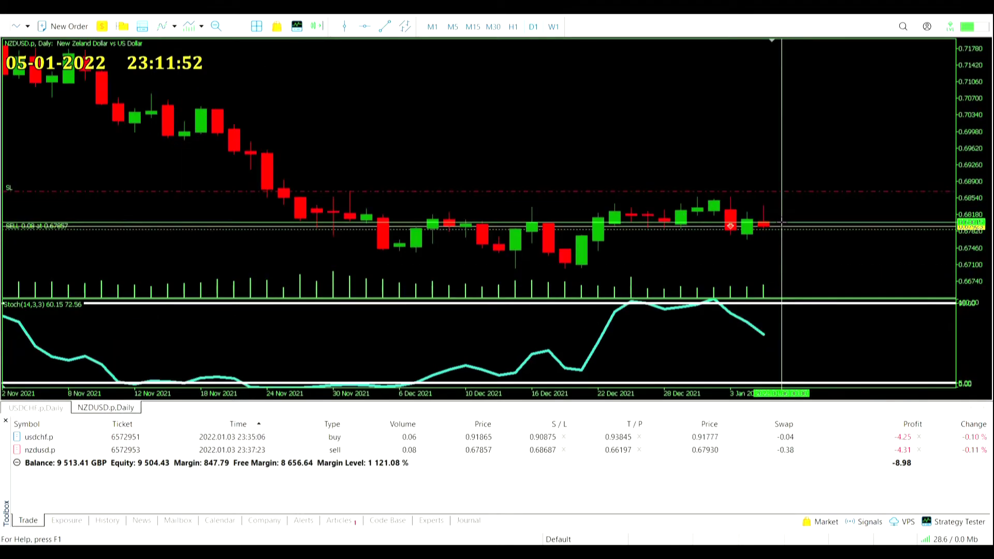
middle_click(776, 221)
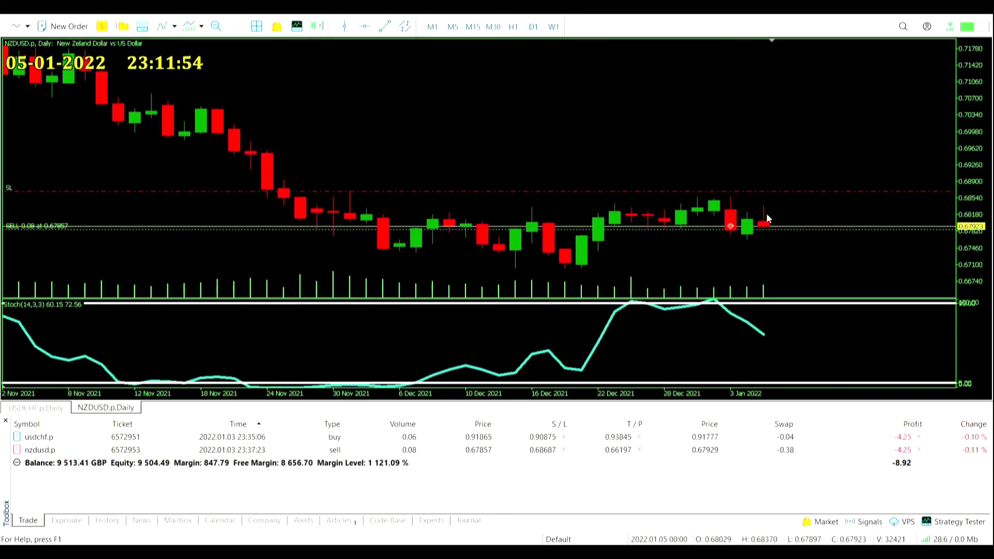
middle_click(774, 213)
drag(775, 209, 770, 212)
middle_click(768, 207)
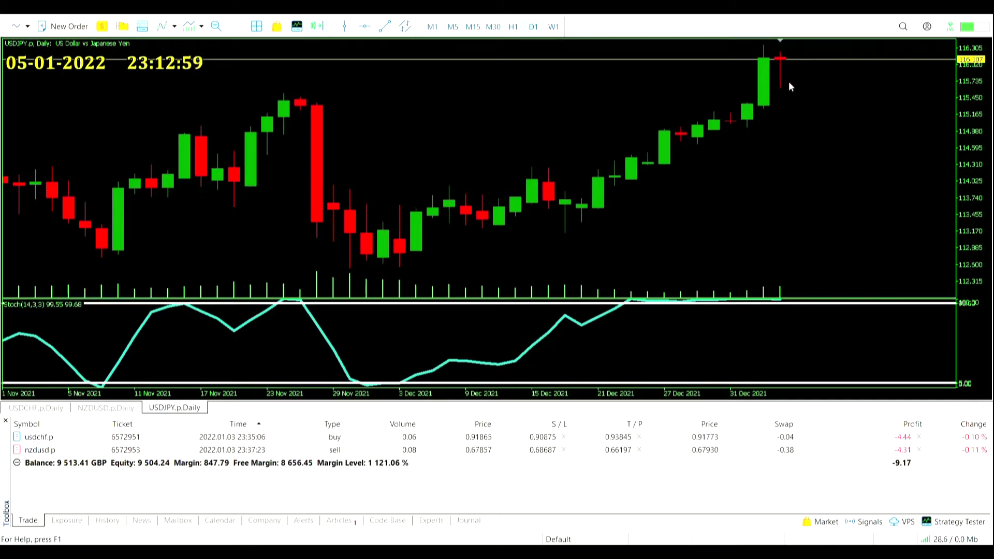
Step: Measure the USDJPY distance up to the latest candles and glance at the EURCAD chart
middle_click(514, 235)
drag(440, 253, 762, 81)
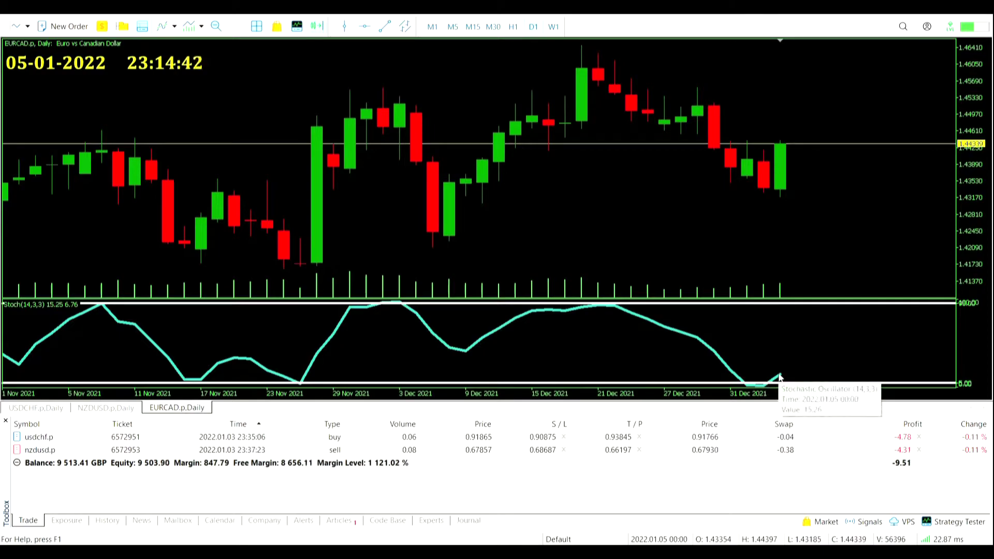
middle_click(780, 377)
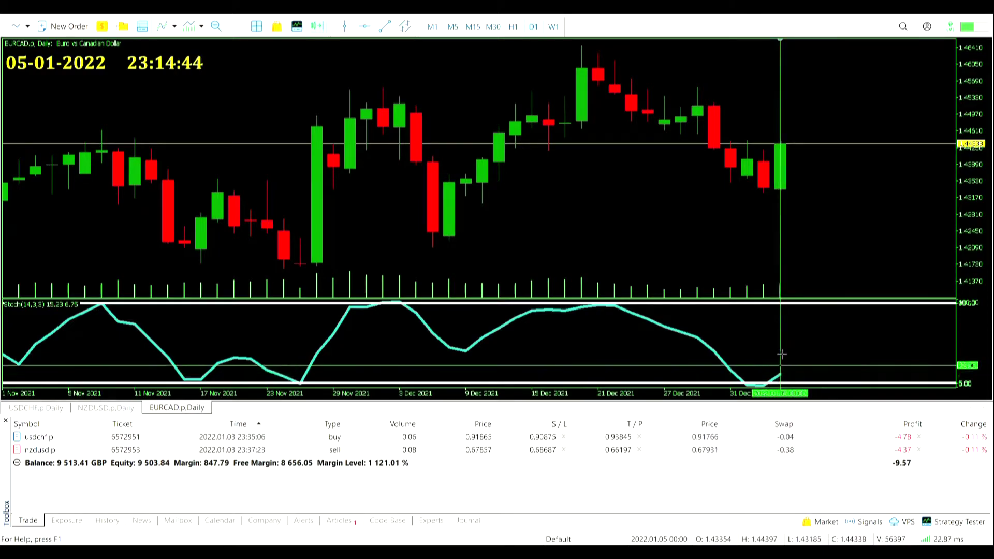
middle_click(794, 143)
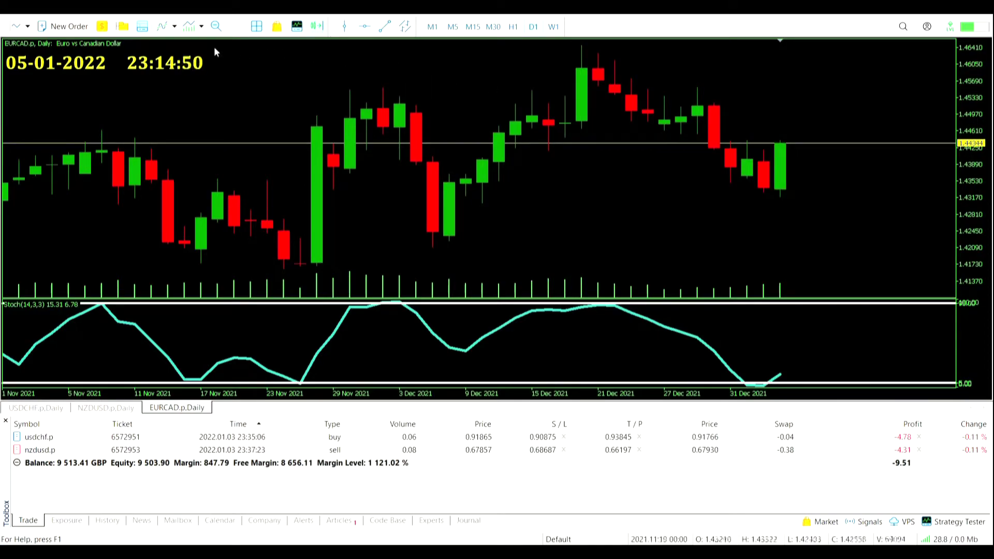
Step: Open an NZDCAD chart and measure the 172-point move from the 28 Dec bar
click(28, 27)
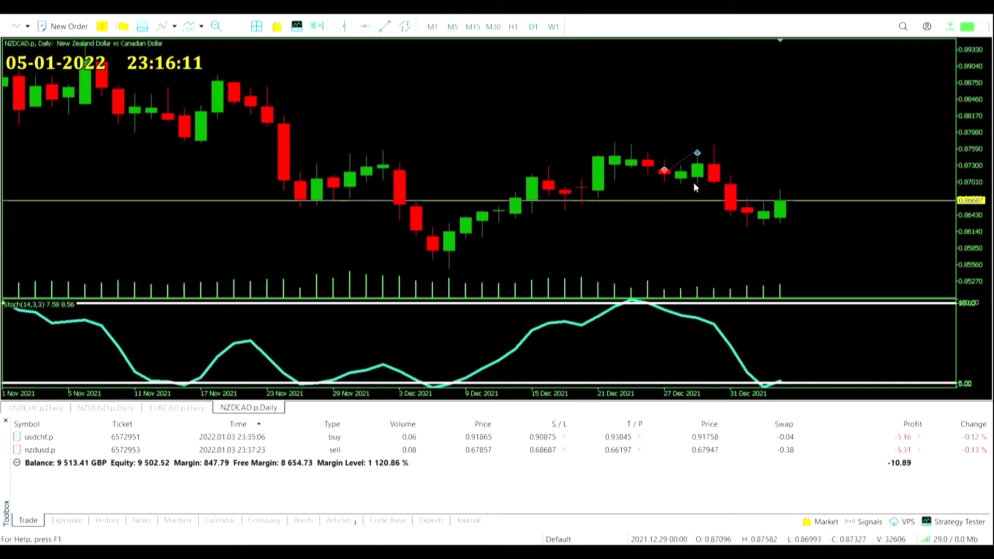
middle_click(668, 174)
drag(661, 173, 703, 157)
Step: On EURCAD, add a horizontal line at 1.44424 above the 1.43163 line
key(ctrl+Tab)
click(797, 201)
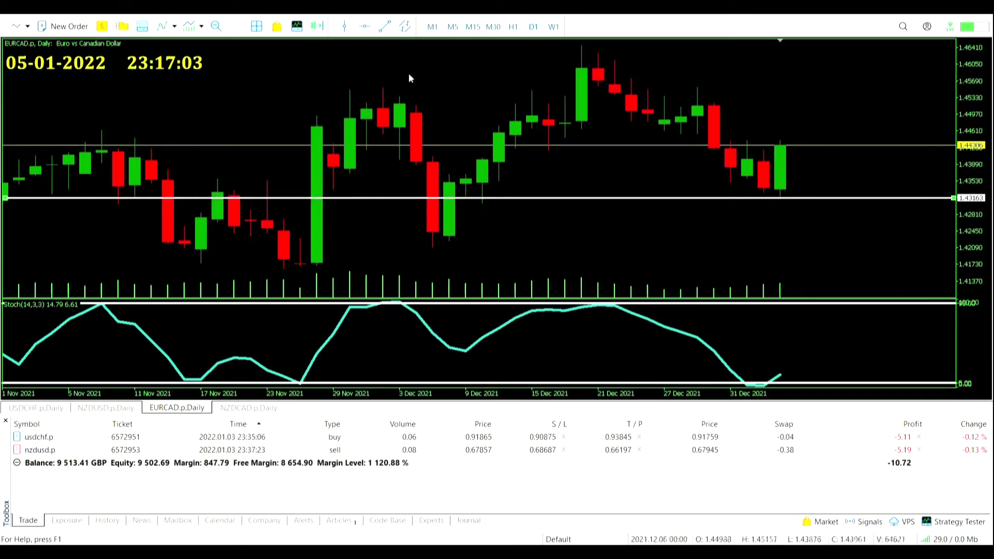
click(365, 26)
click(430, 140)
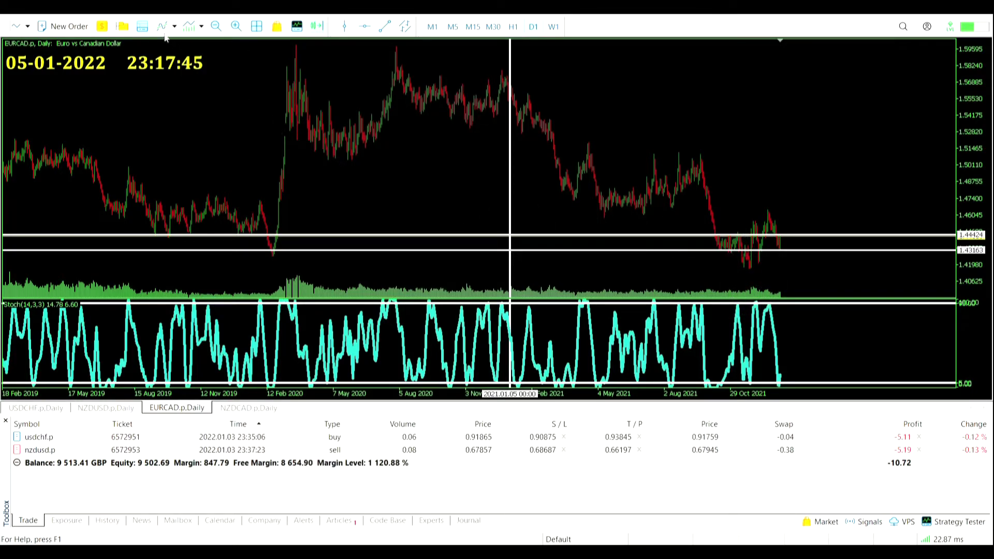
Step: Zoom EURCAD into about four months and measure the 5961-point drop from the 21 Sep high
click(237, 28)
click(239, 29)
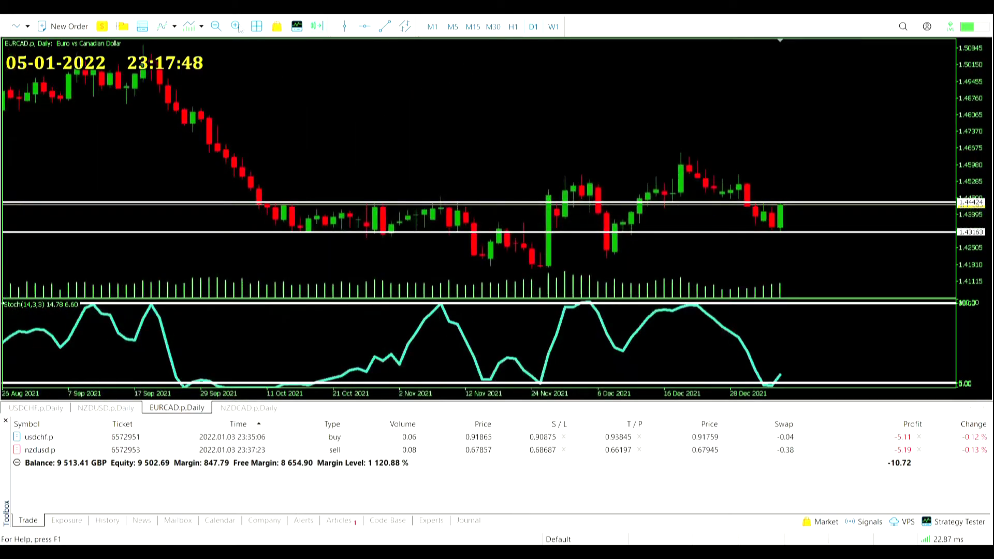
middle_click(204, 119)
drag(163, 77, 294, 221)
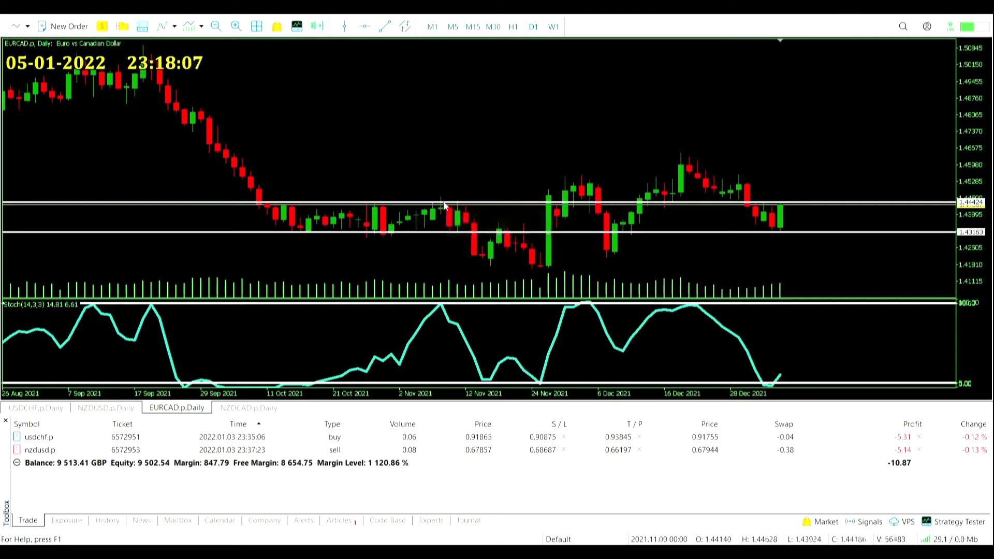
Step: Measure the 626-point range of a single EURCAD candle
middle_click(475, 220)
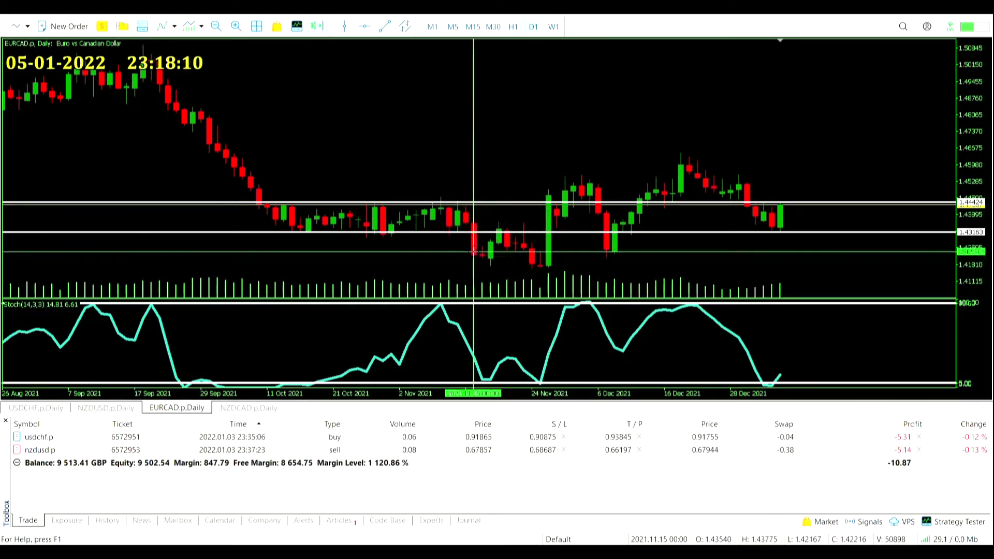
middle_click(476, 258)
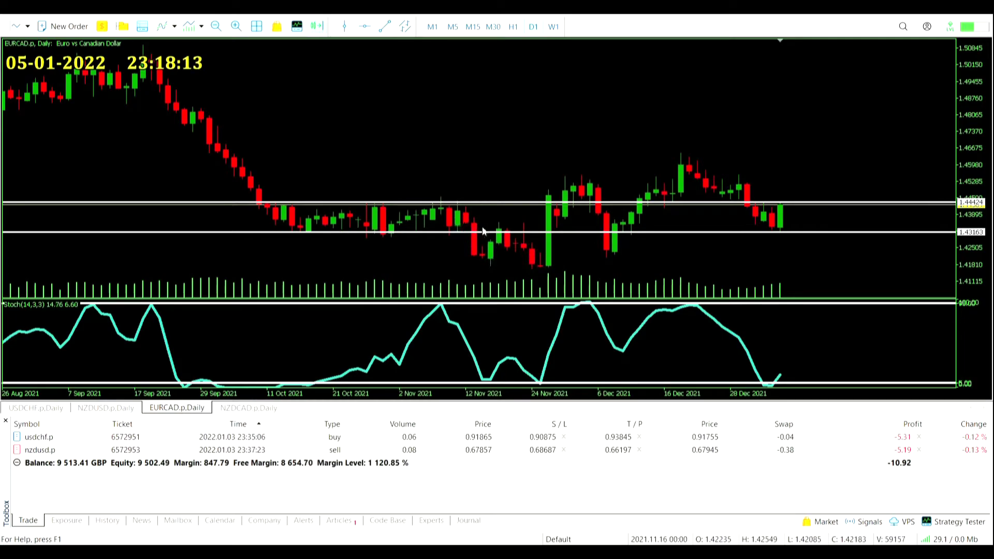
middle_click(488, 257)
drag(487, 257, 507, 229)
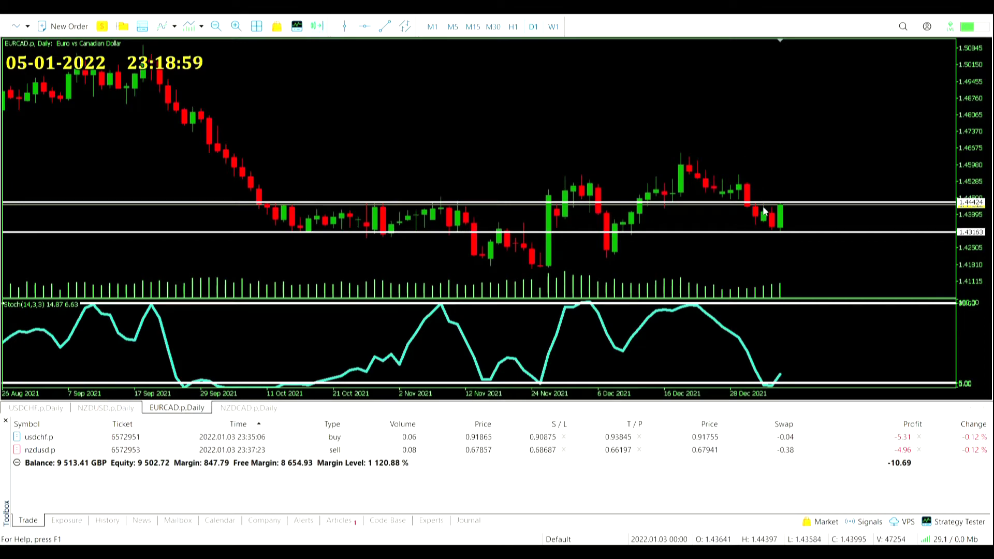
Step: Measure the 2830-point drop over 12 bars on the multi-year view, then close the EURCAD chart
scroll(376, 63, down, 5)
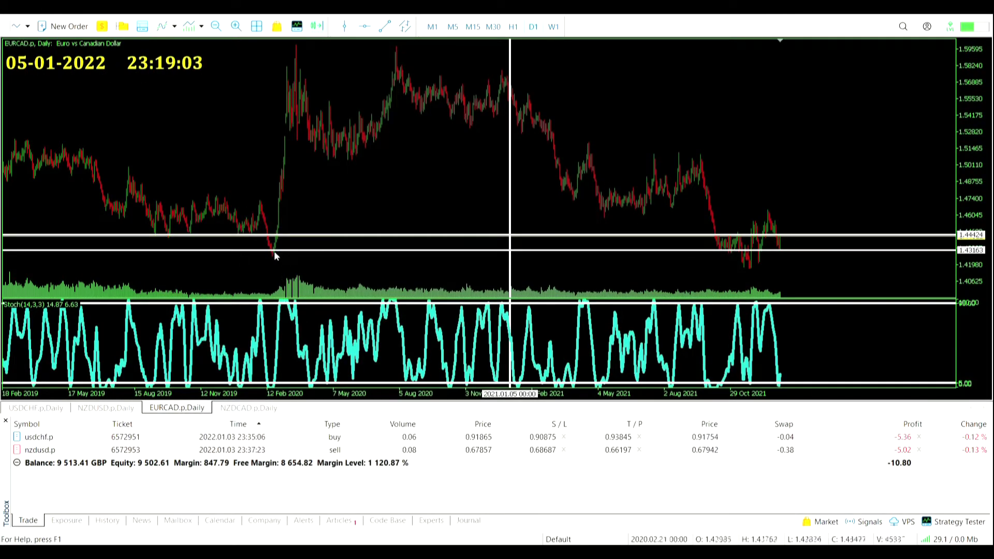
middle_click(264, 222)
drag(265, 223, 296, 61)
right_click(176, 407)
click(233, 421)
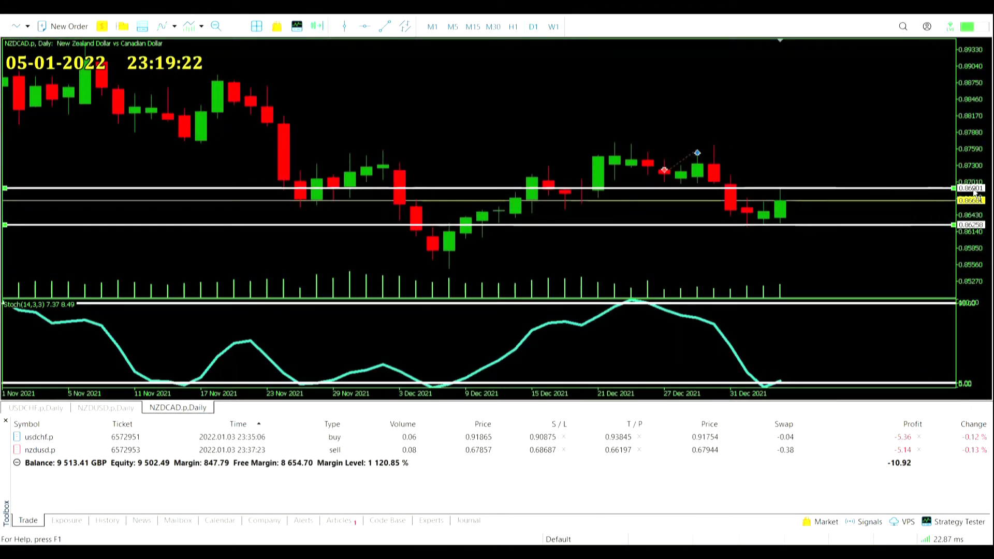
Step: Deselect the 0.86258 line and measure NZDCAD swings, including a 582-point drop over 2 bars
click(951, 230)
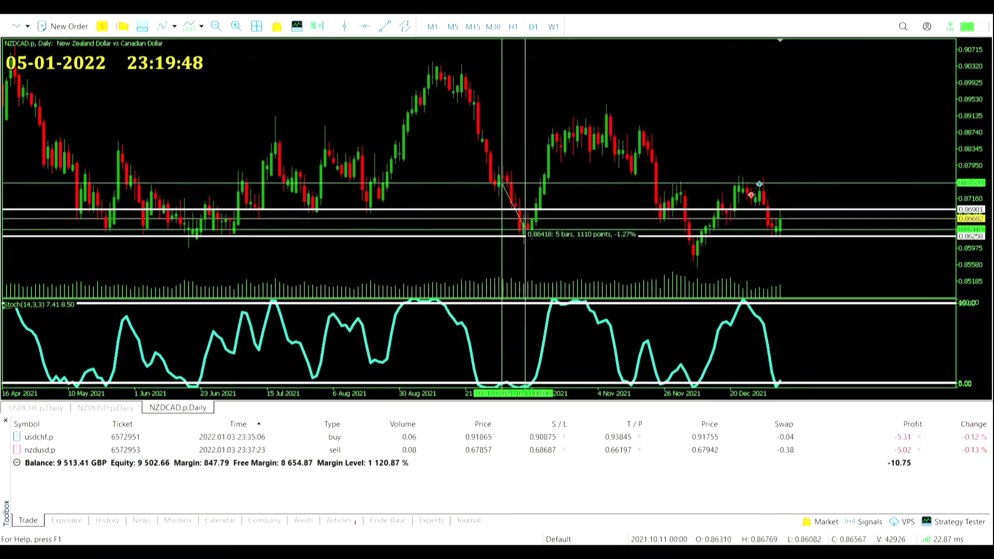
drag(510, 185, 607, 248)
drag(668, 226, 719, 222)
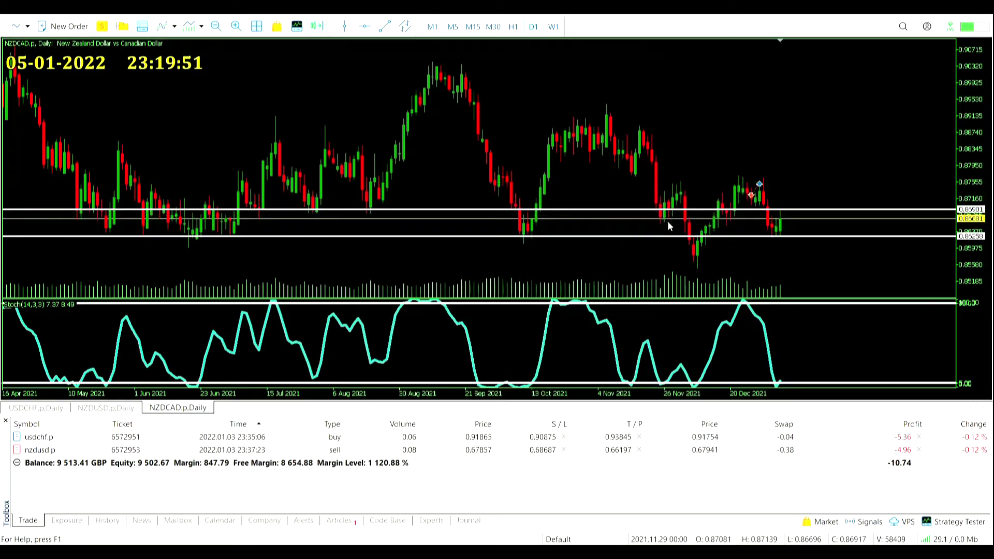
mouse_move(677, 196)
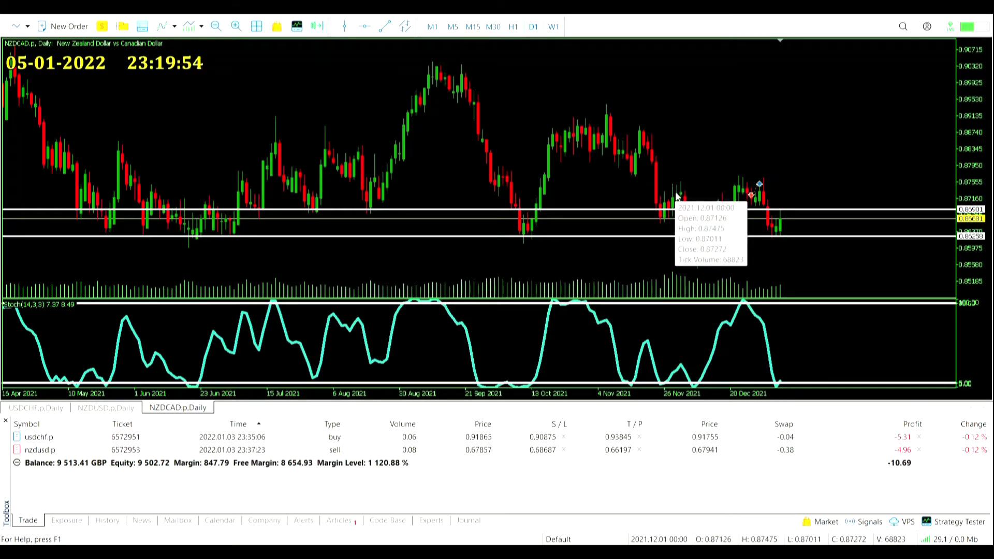
scroll(253, 237, up, 1)
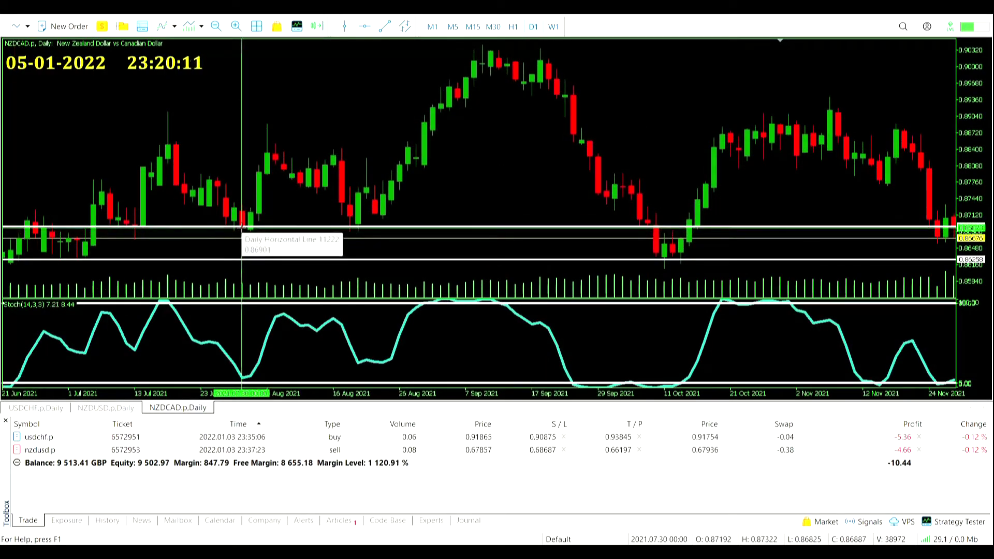
click(246, 229)
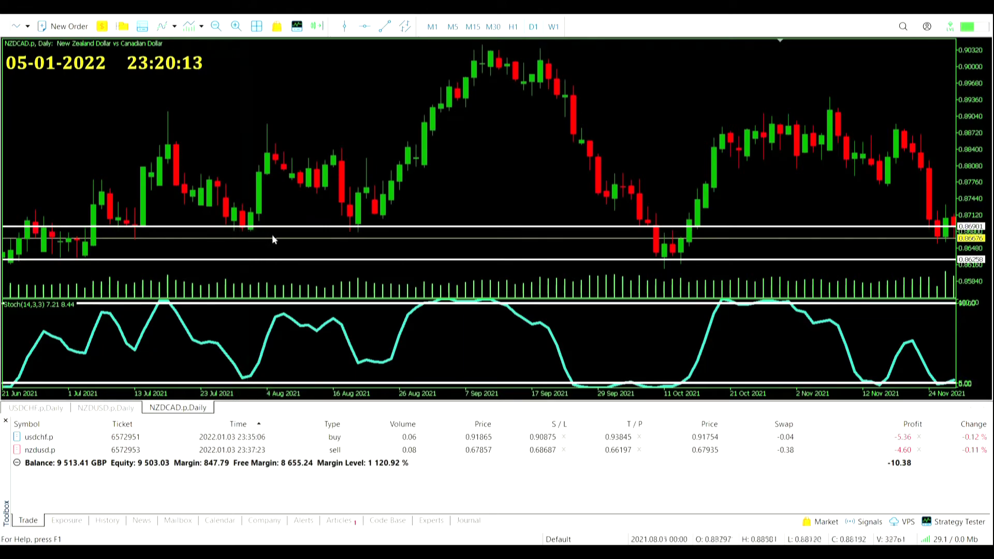
scroll(466, 215, down, 5)
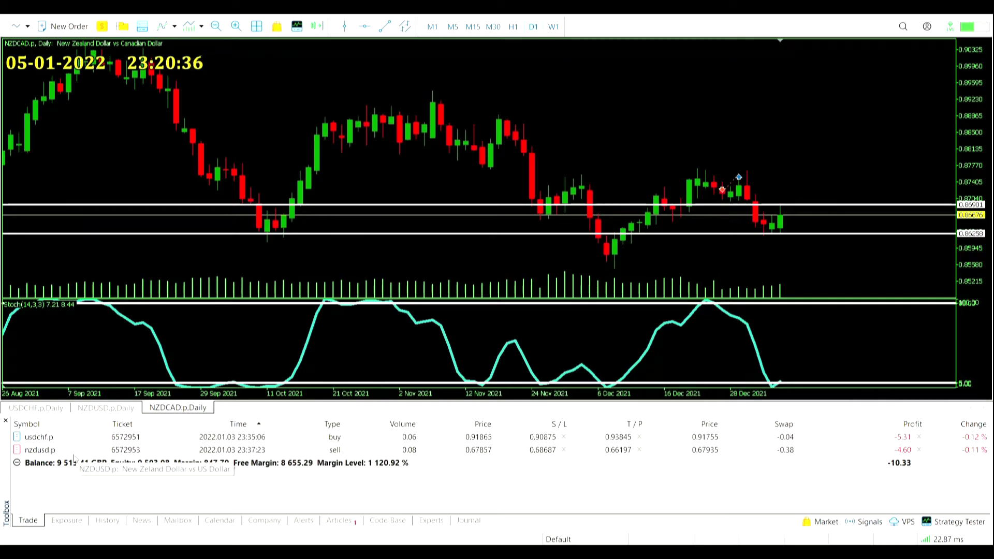
middle_click(816, 206)
drag(816, 206, 830, 235)
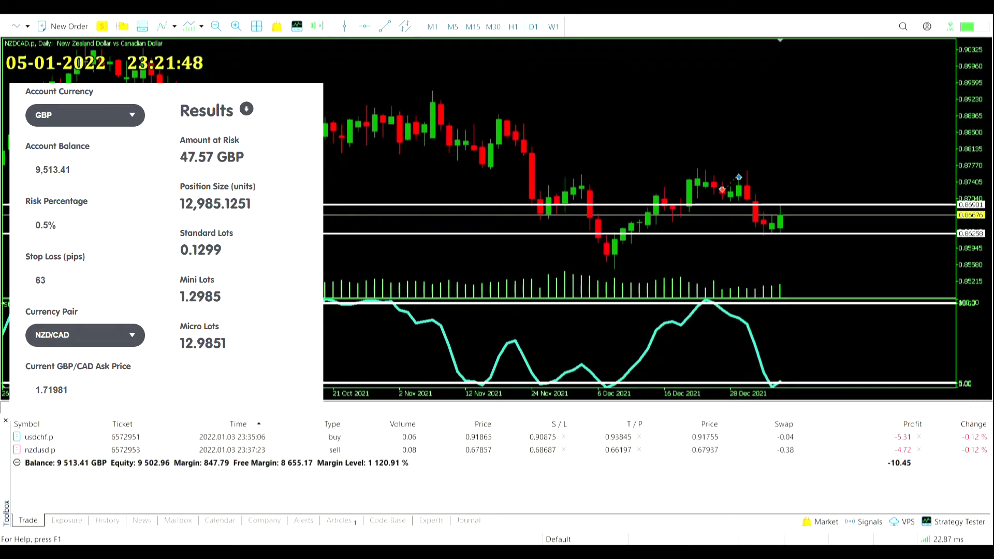
Step: Buy 0.13 lots of NZDCAD at market with a 630-point stop loss and 1260-point take profit
click(87, 28)
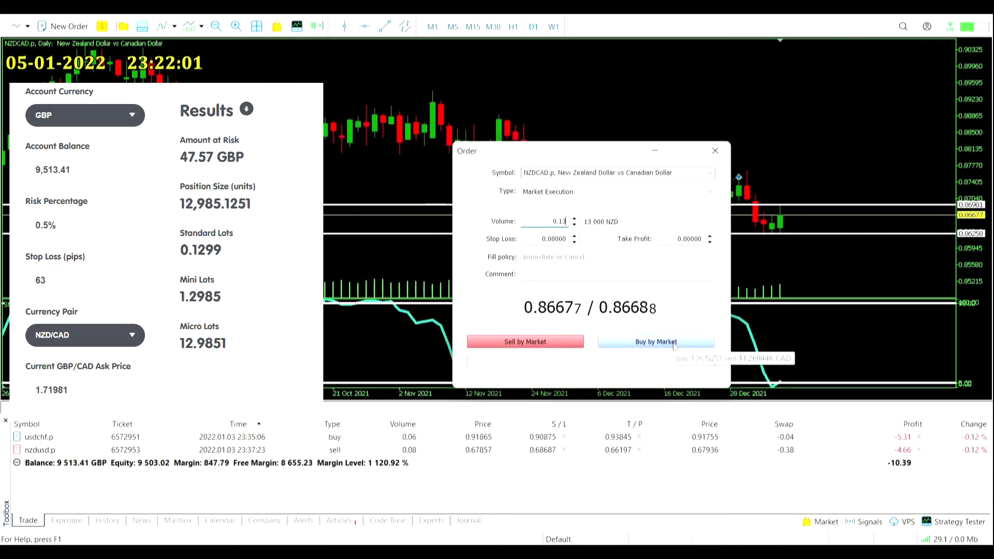
click(655, 342)
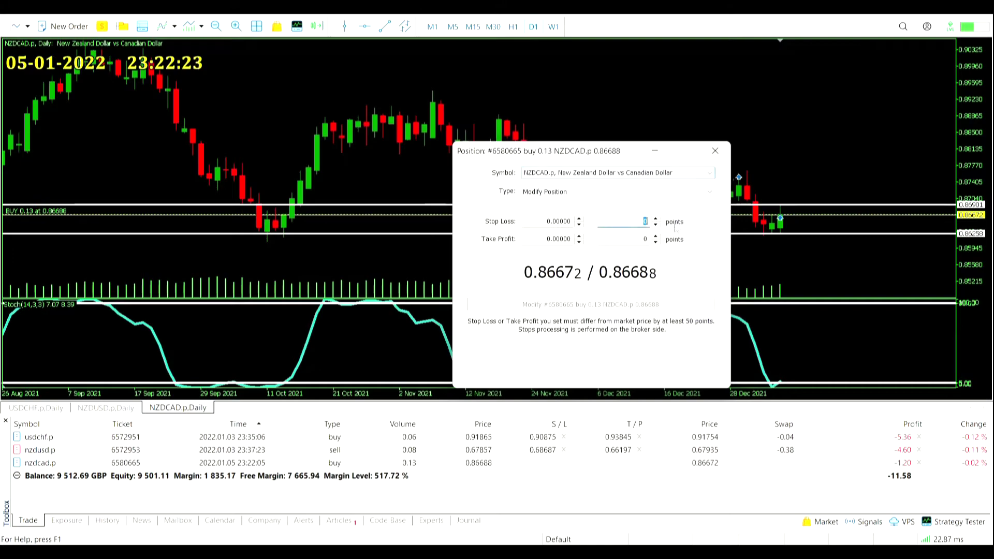
text(630)
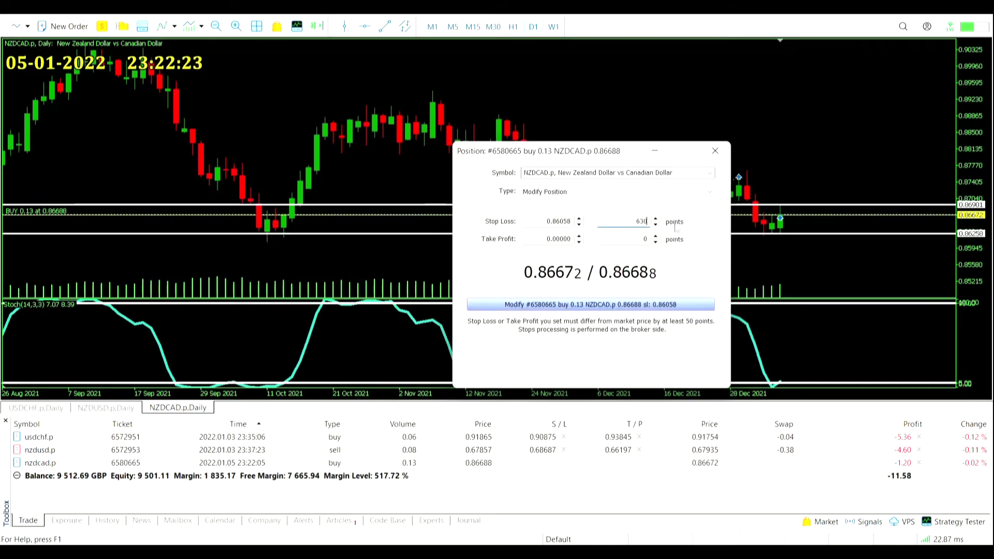
click(642, 242)
text(1260)
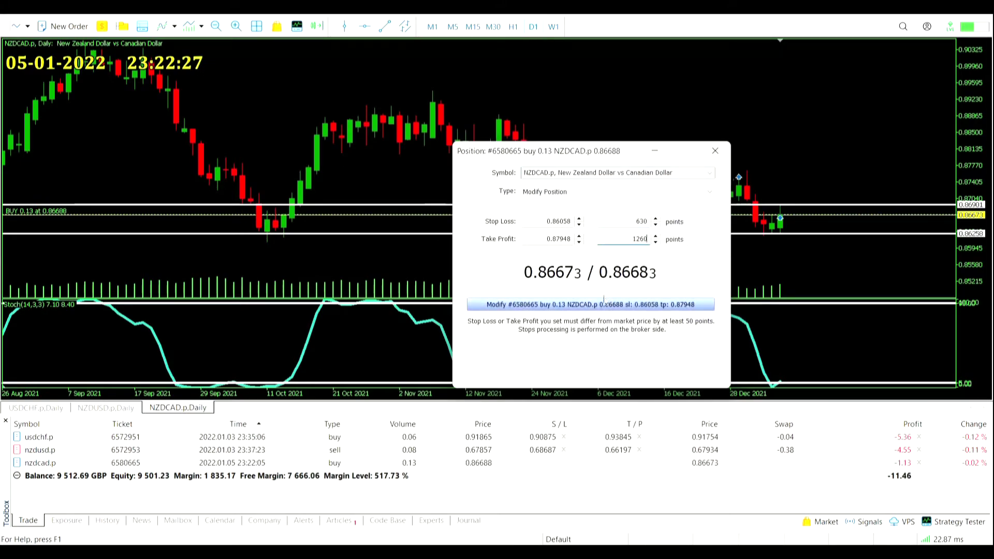
click(605, 304)
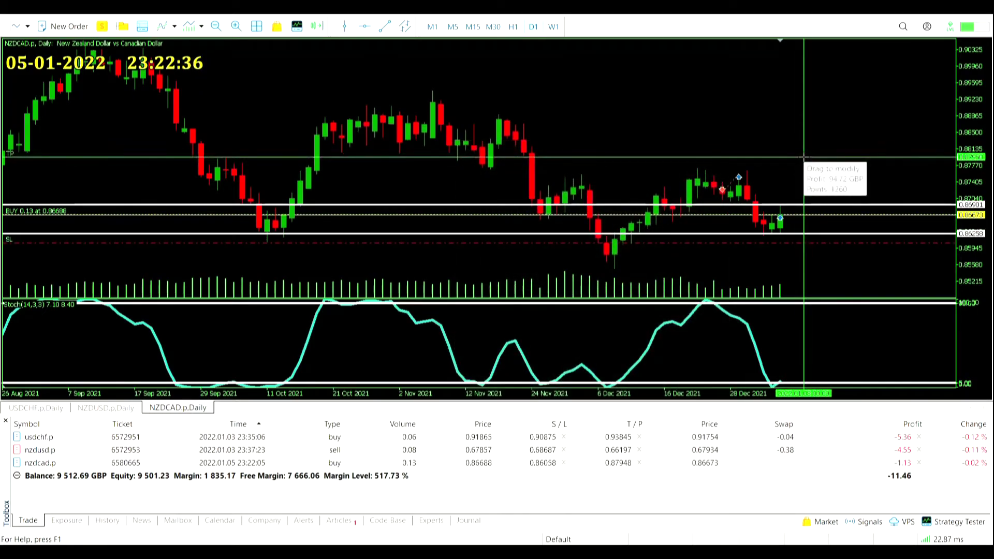
Step: Measure 673 points from the last candle and 456 points from the 2 Nov candle, then zoom in
drag(780, 230, 828, 124)
drag(442, 105, 604, 156)
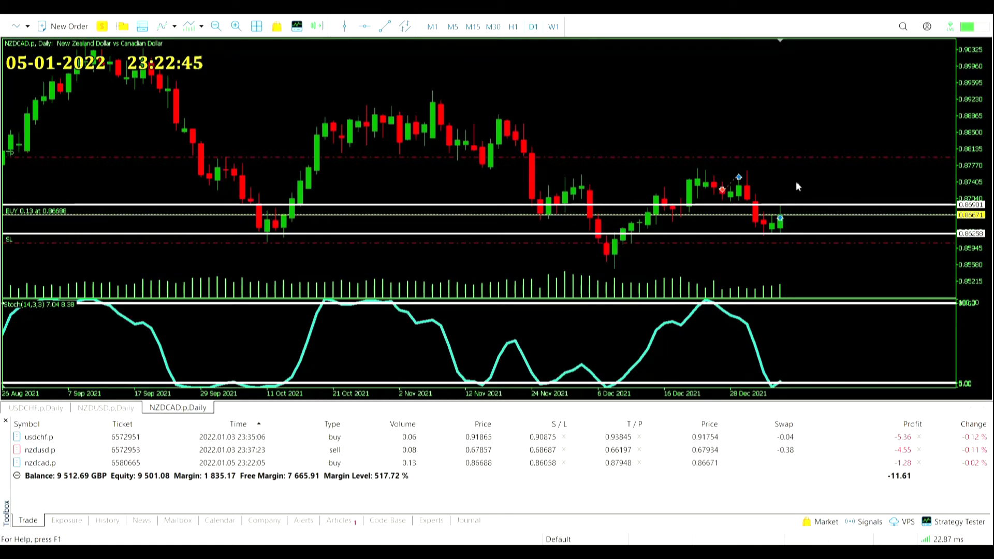
key(plus)
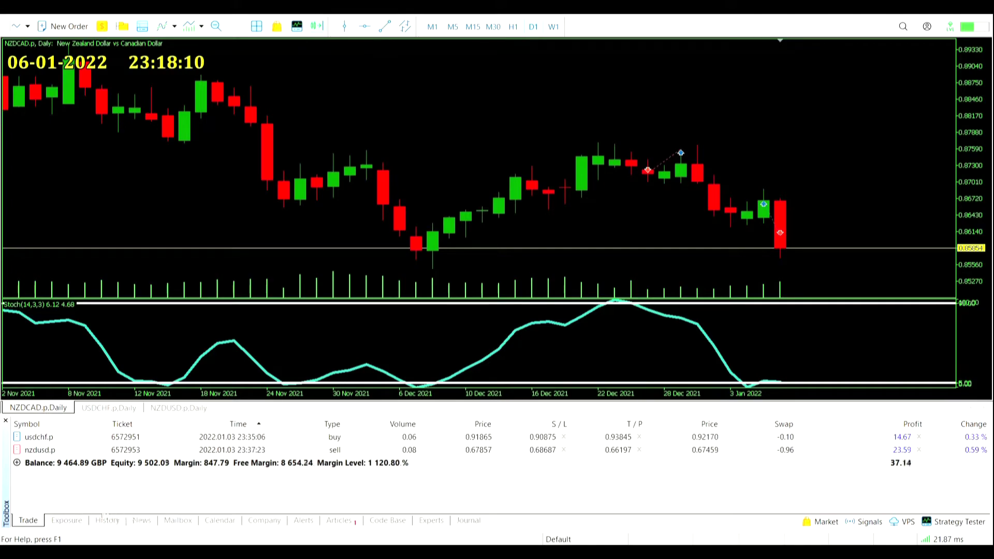
Step: Show the closed-trade history and measure the rise to the recent high and the final candle's drop
click(107, 520)
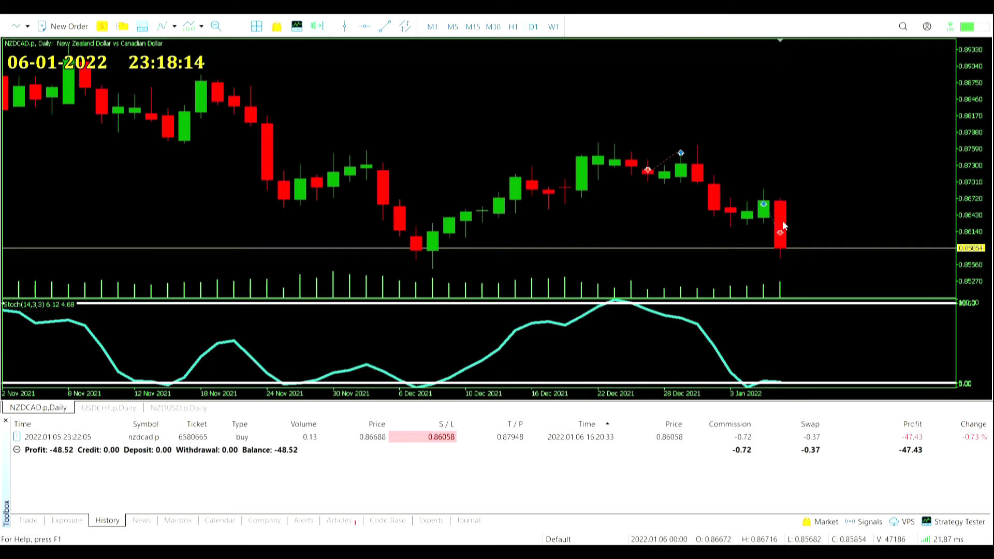
middle_click(647, 176)
drag(651, 172, 682, 156)
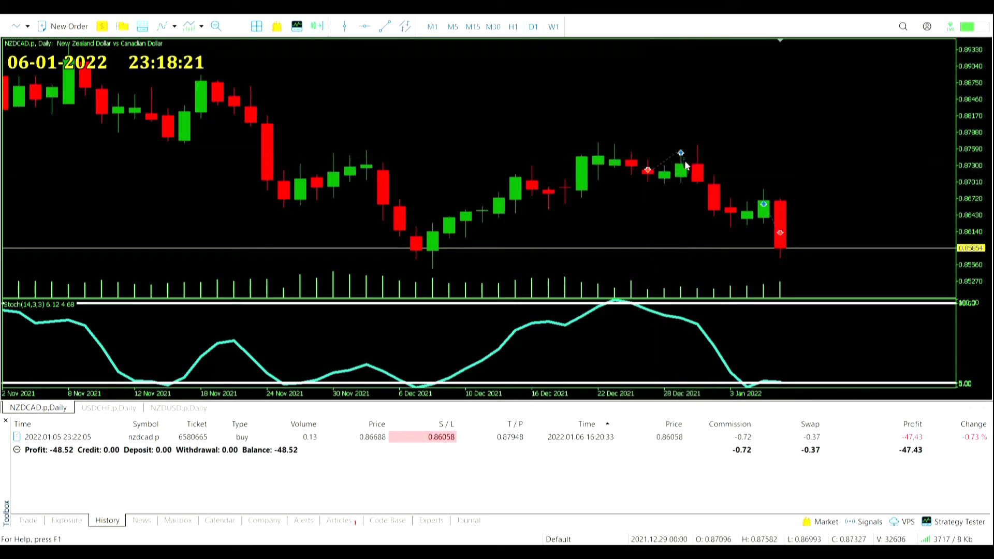
middle_click(770, 207)
drag(766, 206, 783, 235)
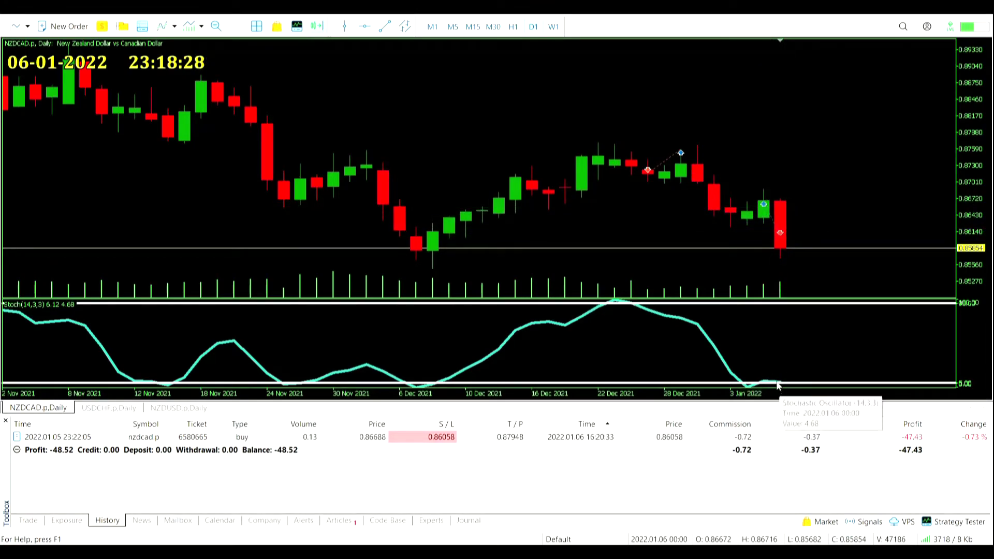
mouse_move(782, 388)
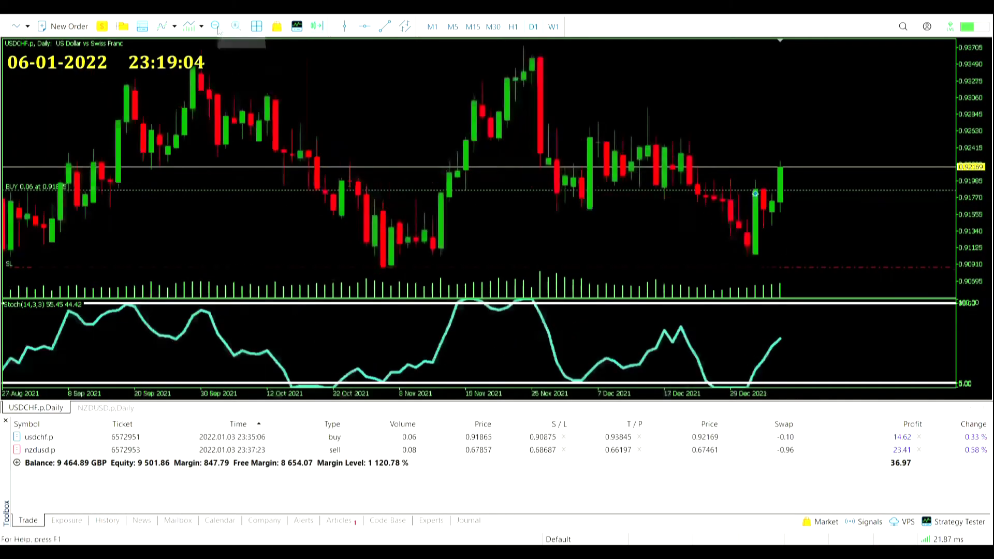
Step: Zoom out the USDCHF daily chart and inspect the open trade with the crosshair
click(215, 27)
middle_click(740, 43)
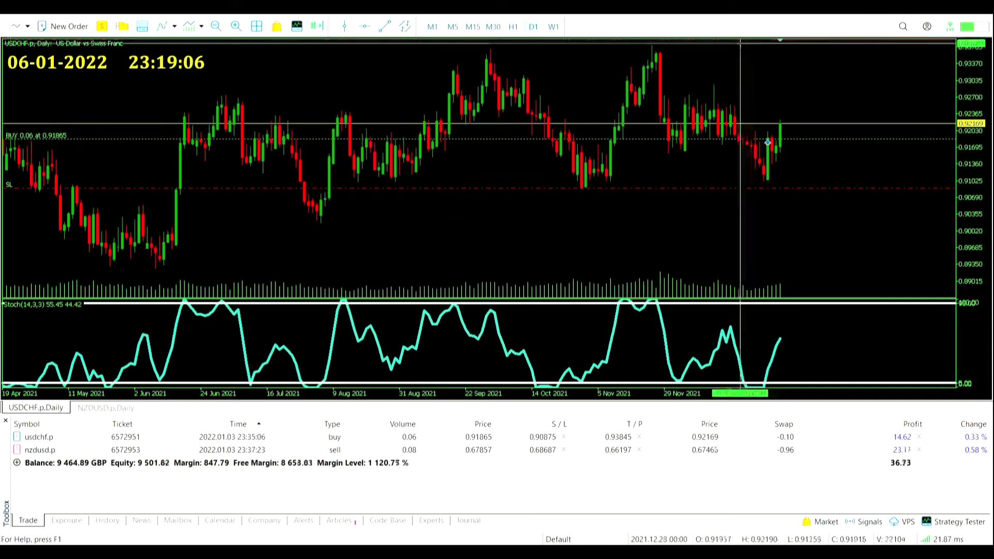
click(791, 136)
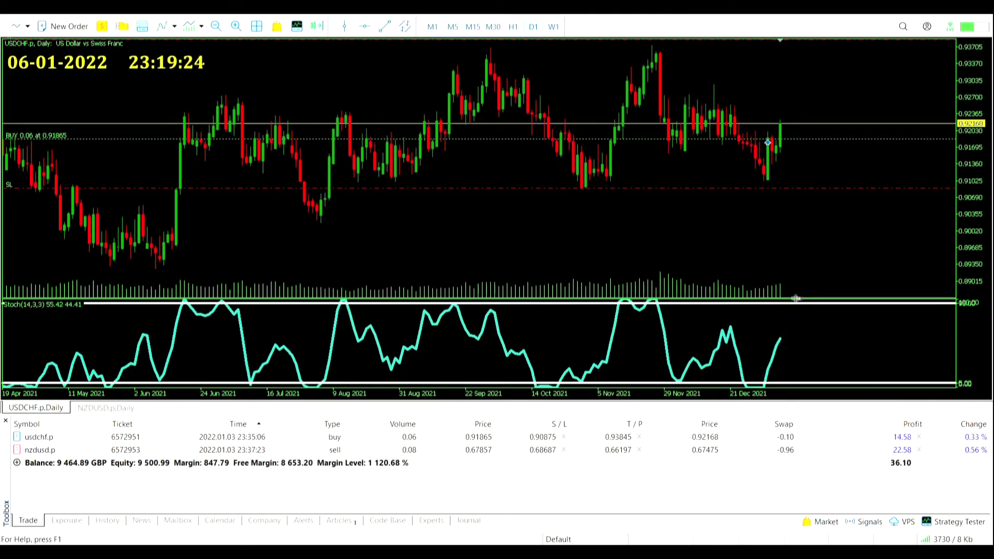
Step: Inspect the NZDUSD daily chart near the 0.67857 sell entry, zoomed out to April 2021
middle_click(792, 43)
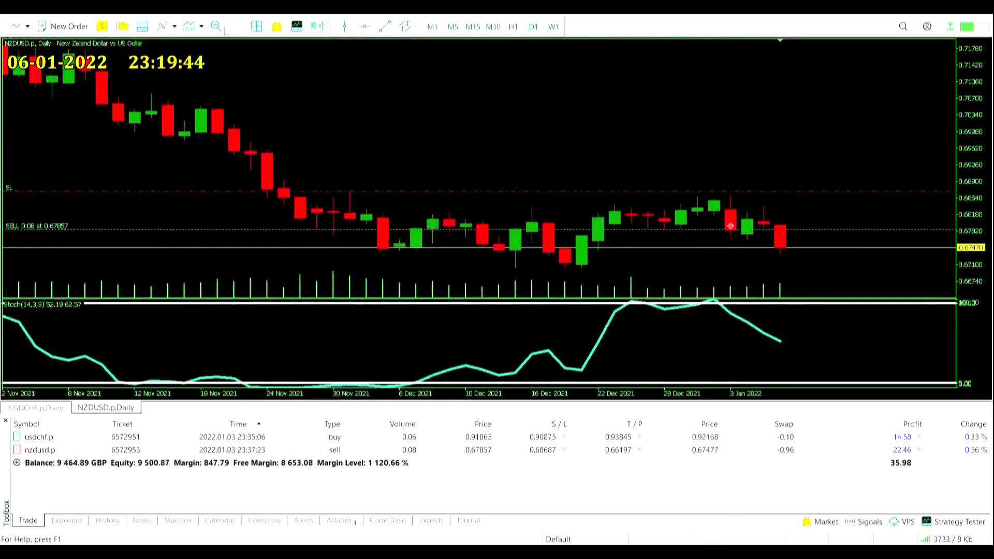
scroll(583, 126, down, 3)
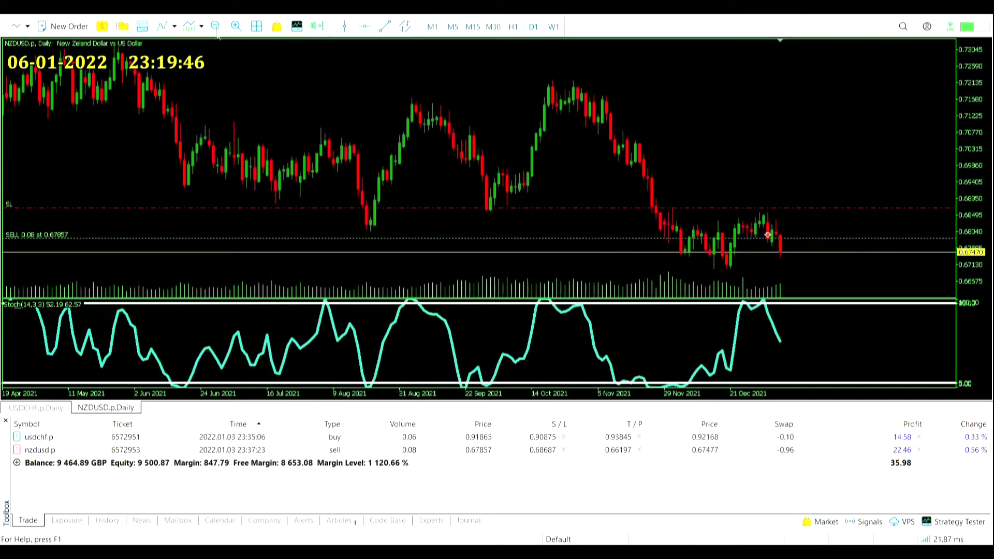
scroll(583, 125, down, 2)
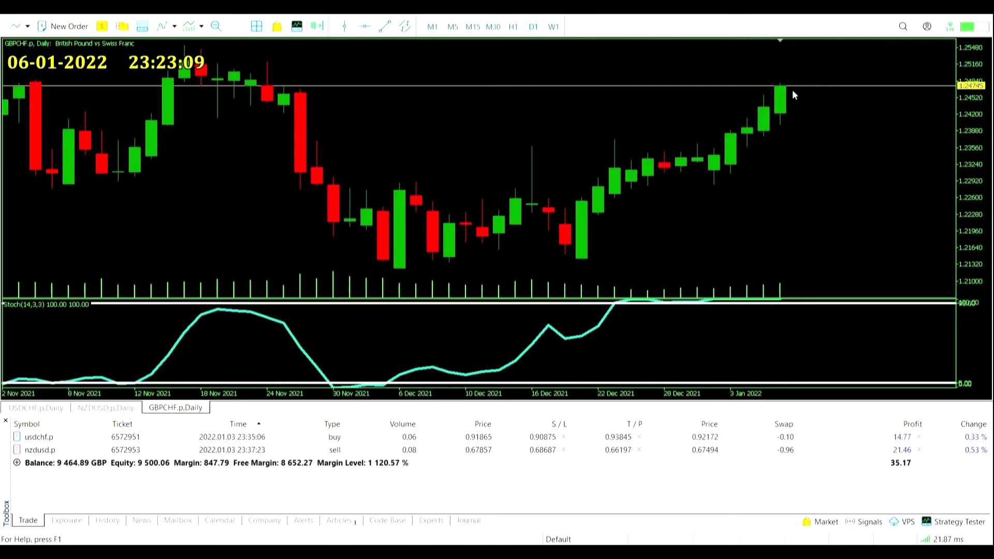
Step: Measure the GBPCHF daily rally from the 22 Dec low with the crosshair
middle_click(780, 84)
click(780, 85)
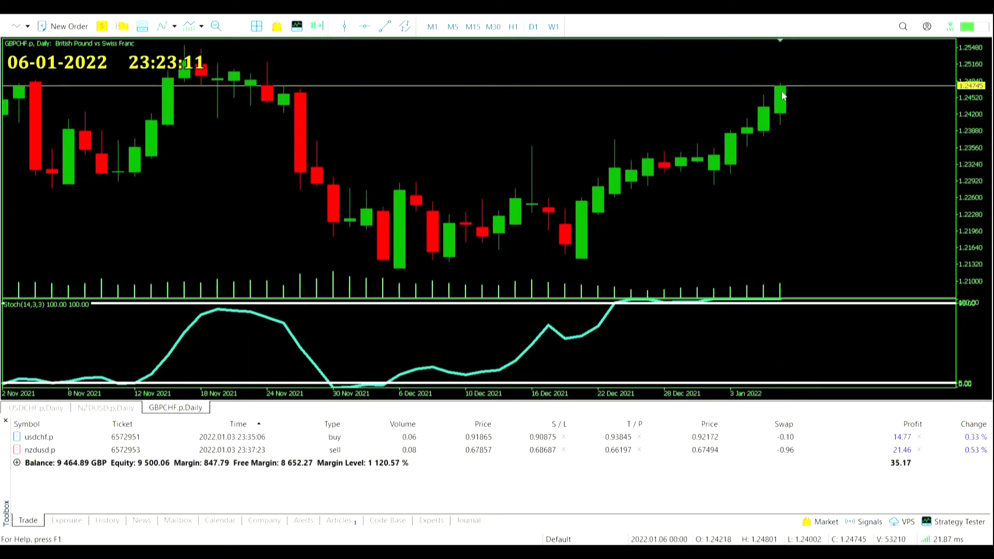
middle_click(607, 259)
drag(607, 259, 685, 86)
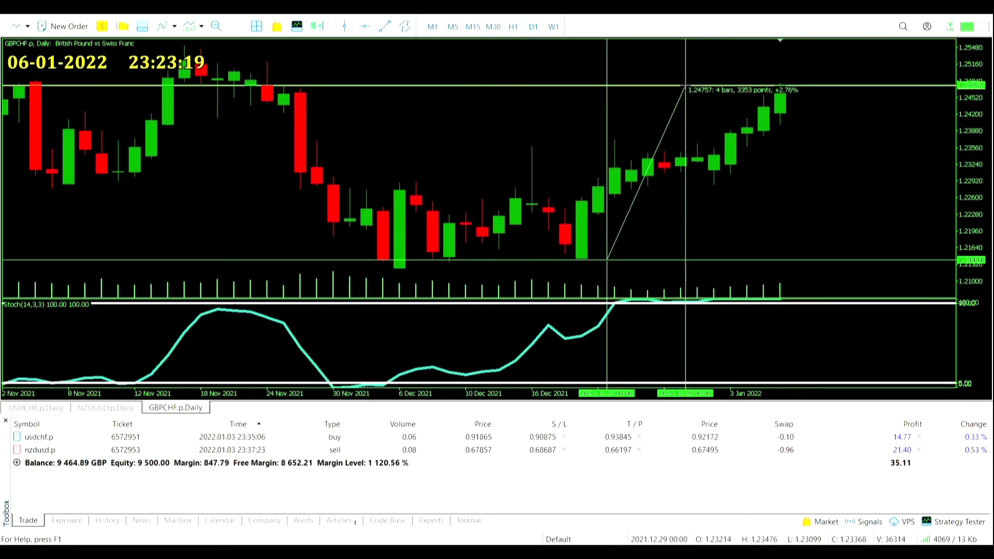
click(685, 86)
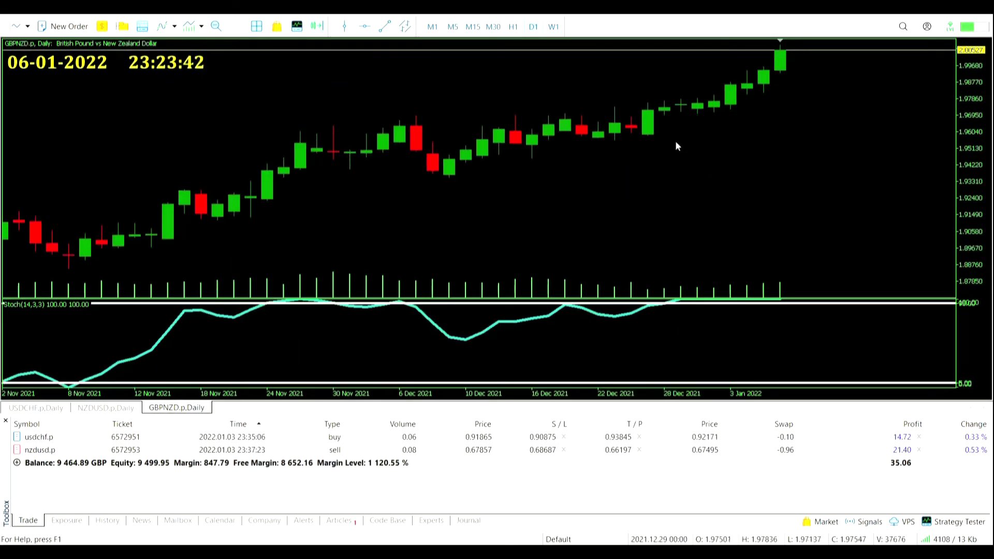
Step: Zoom out the GBPNZD daily chart and read its latest candle near 2.00529
middle_click(646, 139)
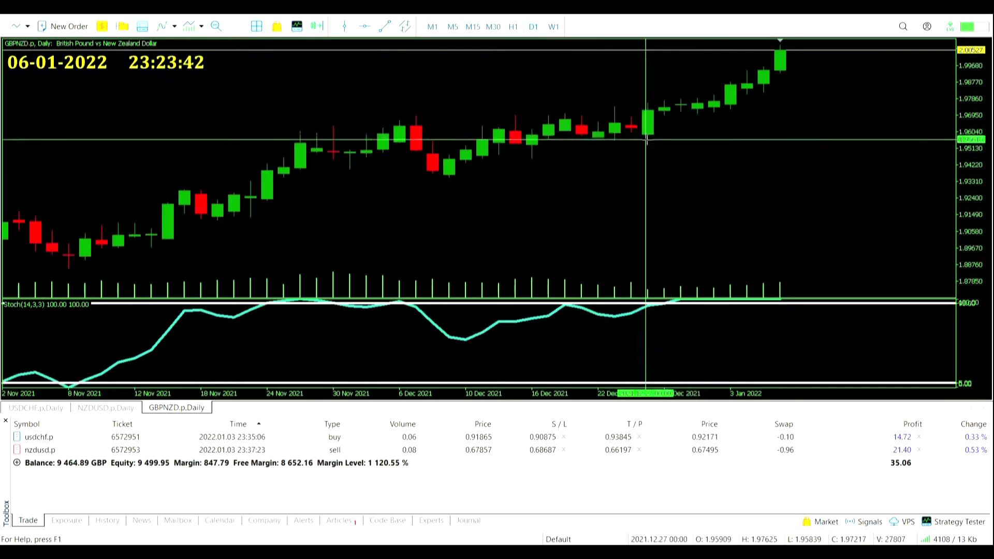
click(216, 27)
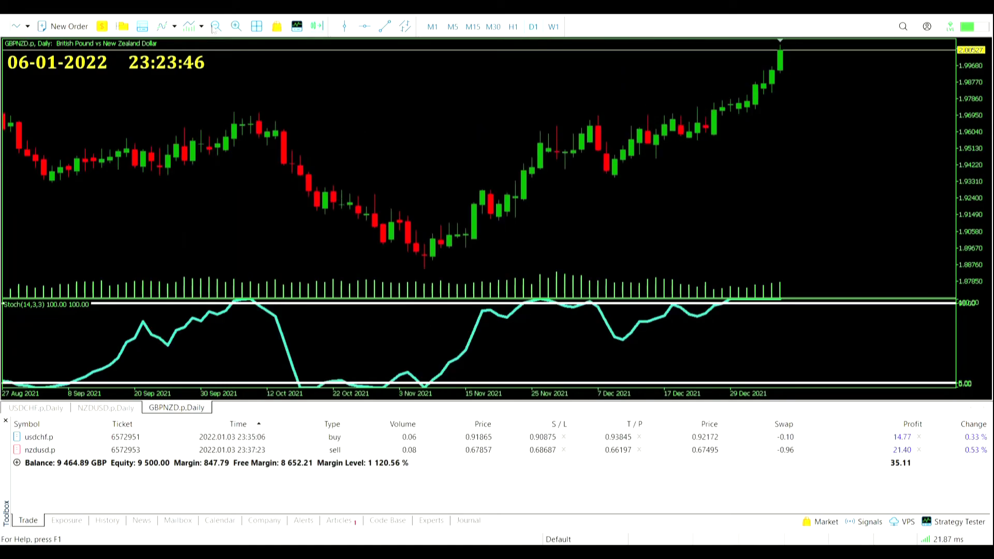
middle_click(784, 51)
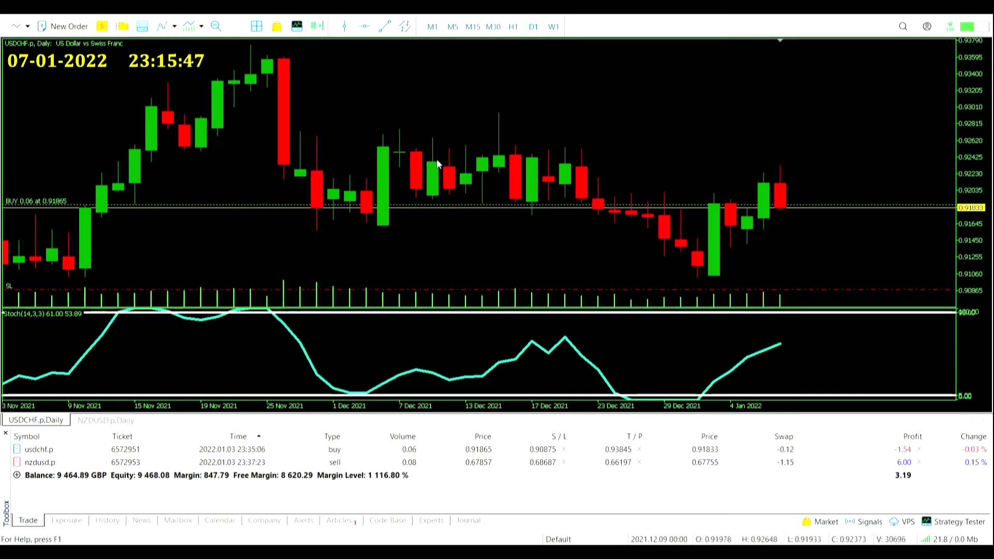
Step: Measure USDCHF's last-candle pullback, check NZDUSD, then close the GBPJPY chart (Stochastic near 97)
middle_click(784, 191)
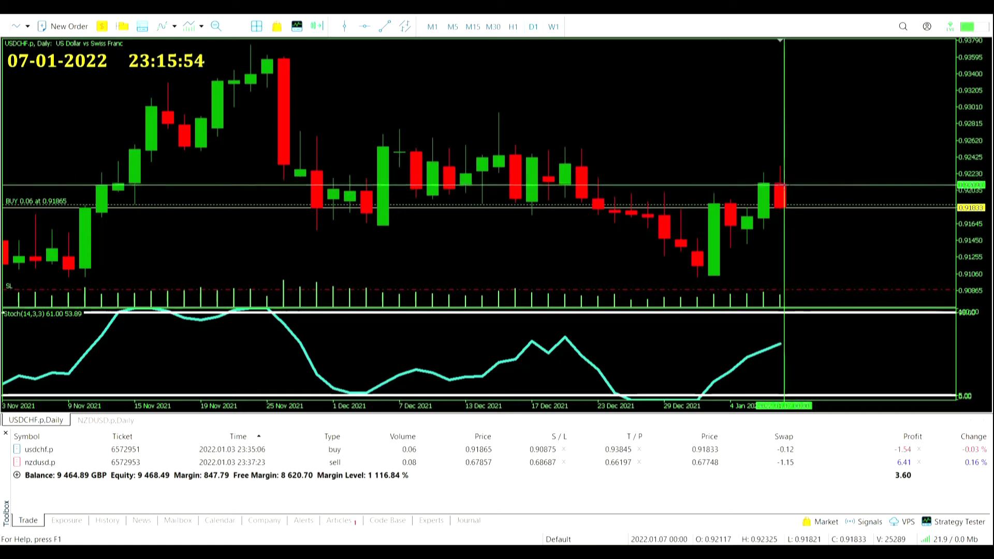
drag(785, 166, 797, 206)
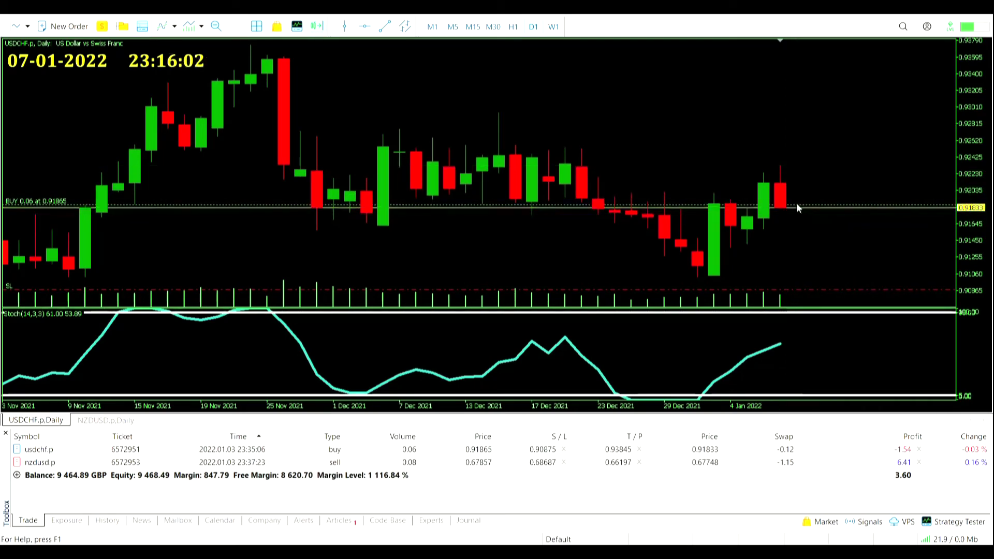
key(ctrl+Tab)
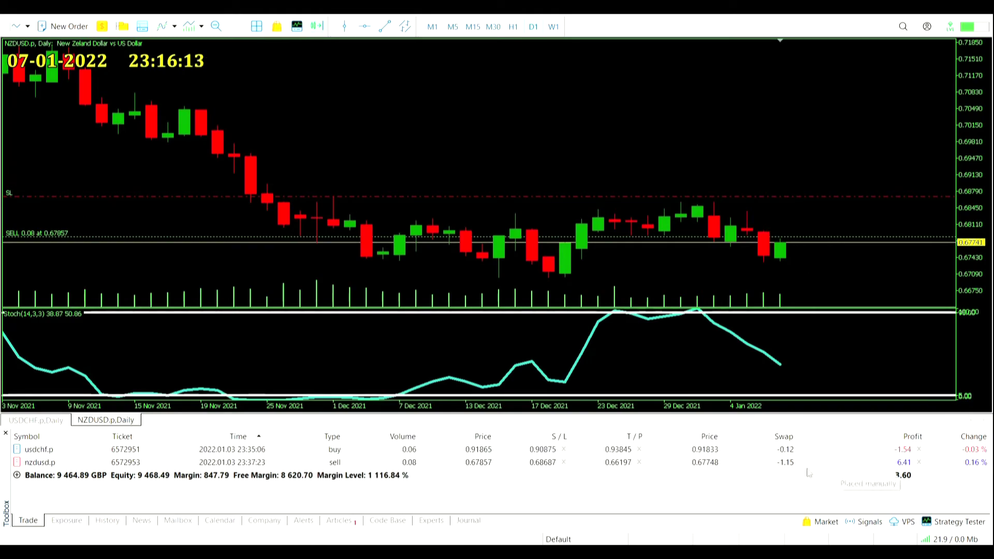
middle_click(782, 256)
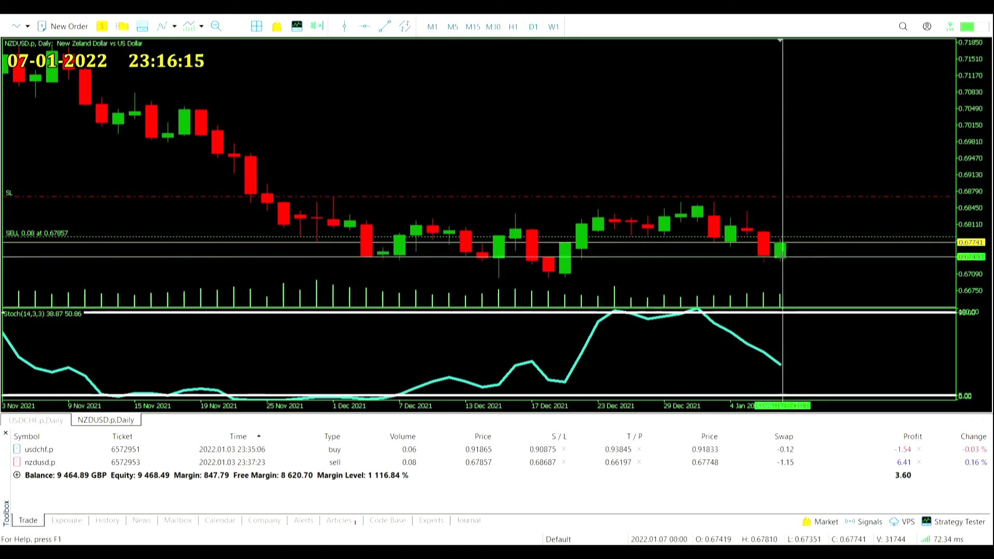
click(783, 261)
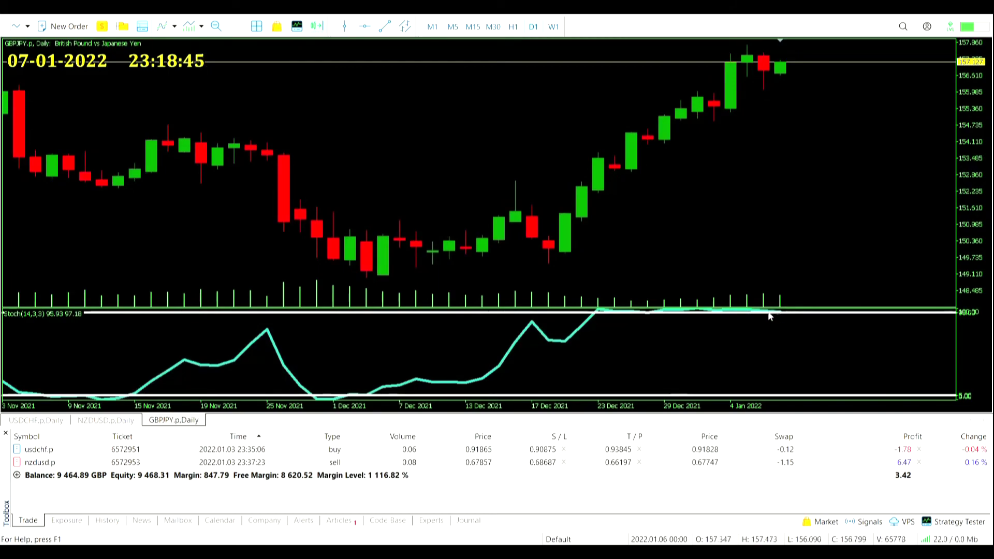
mouse_move(763, 314)
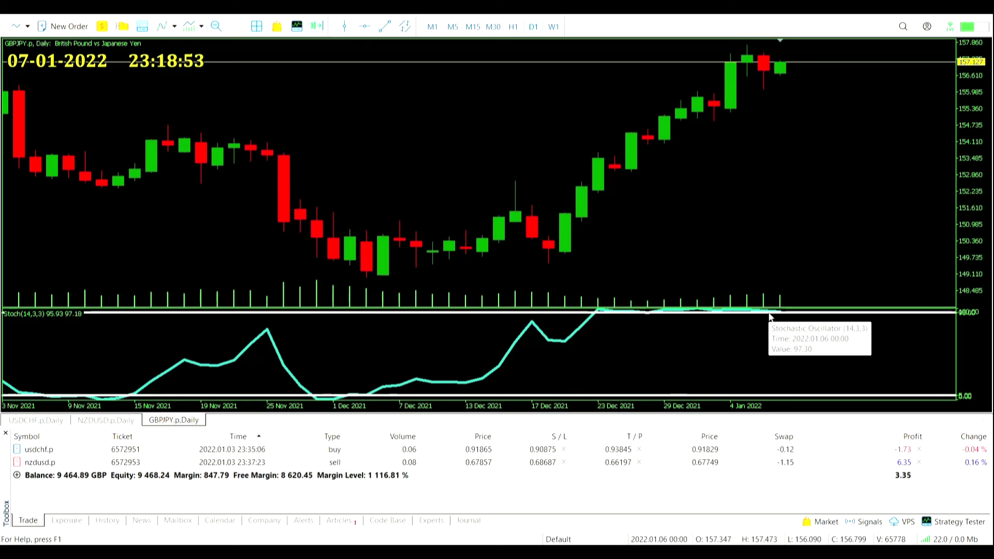
key(ctrl+F4)
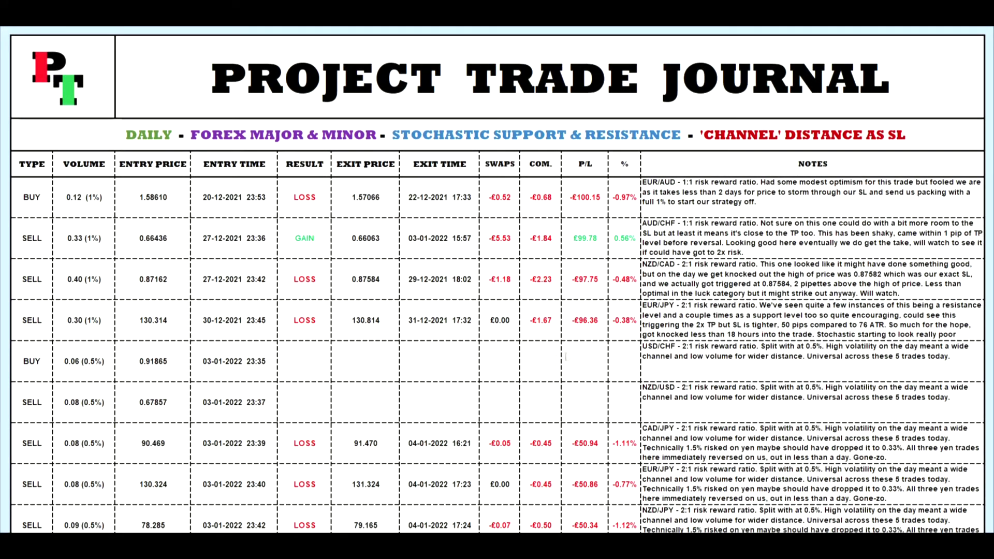
Step: Scroll the journal to the NZD/CAD row and -£410.31 total, up to the header and back
scroll(567, 345, down, 3)
scroll(567, 346, down, 3)
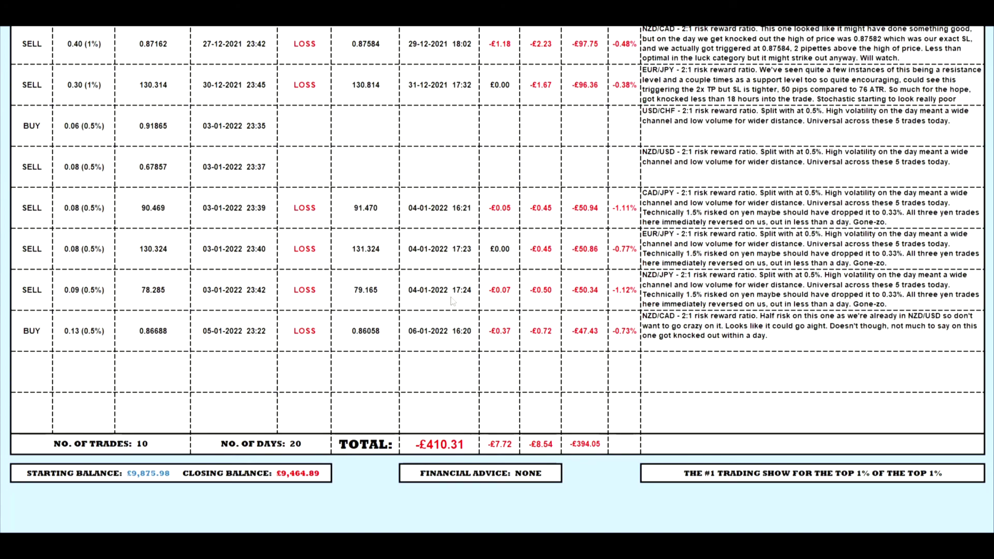
scroll(348, 305, up, 3)
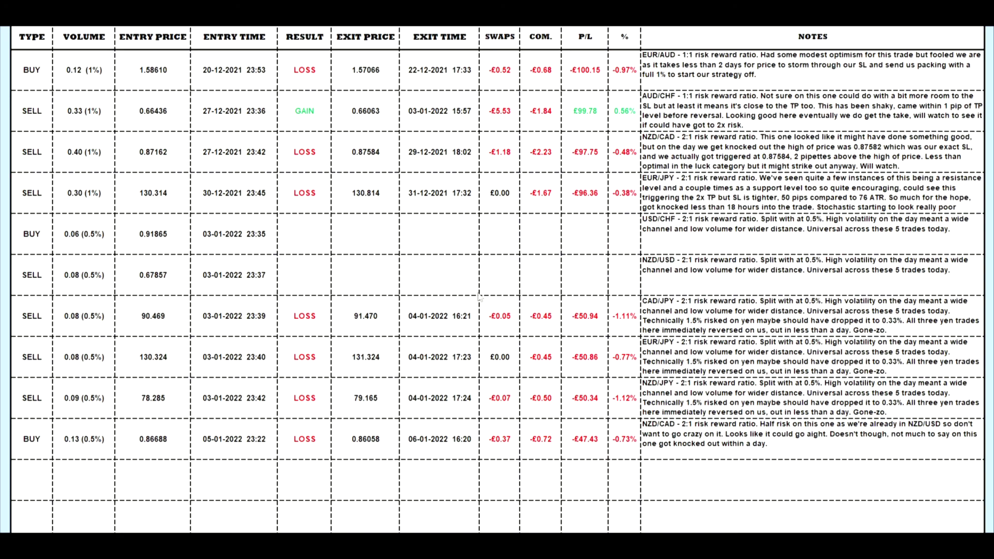
scroll(479, 296, up, 3)
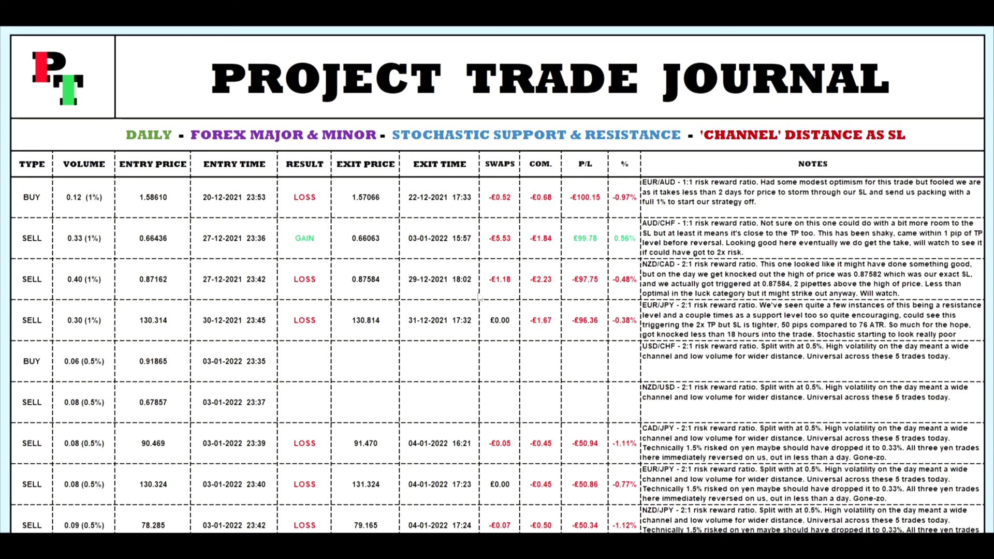
scroll(479, 296, down, 3)
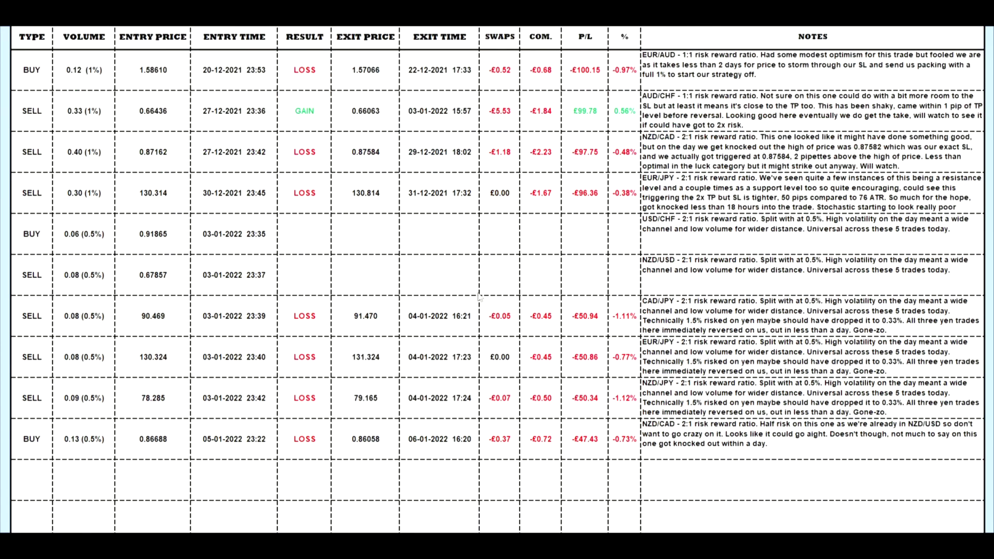
scroll(478, 296, down, 3)
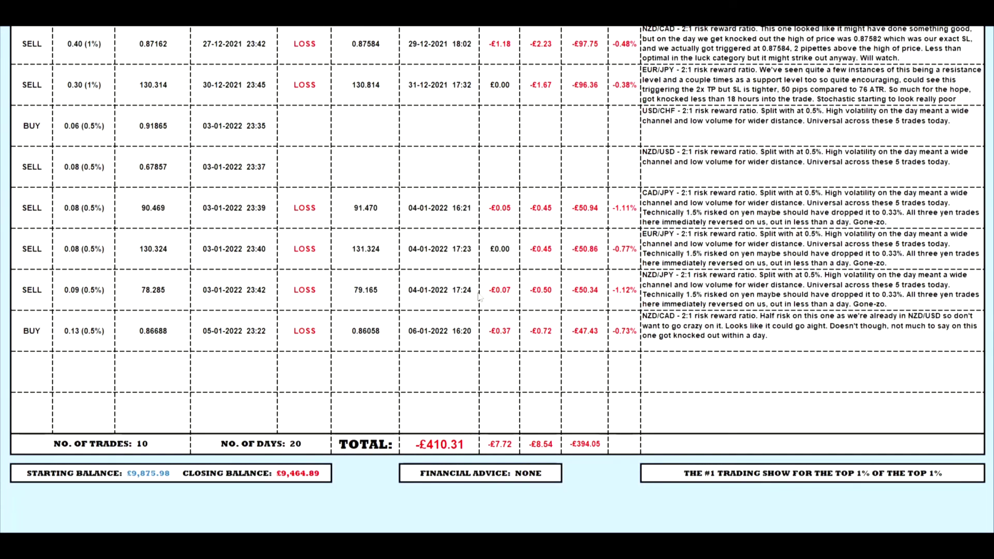